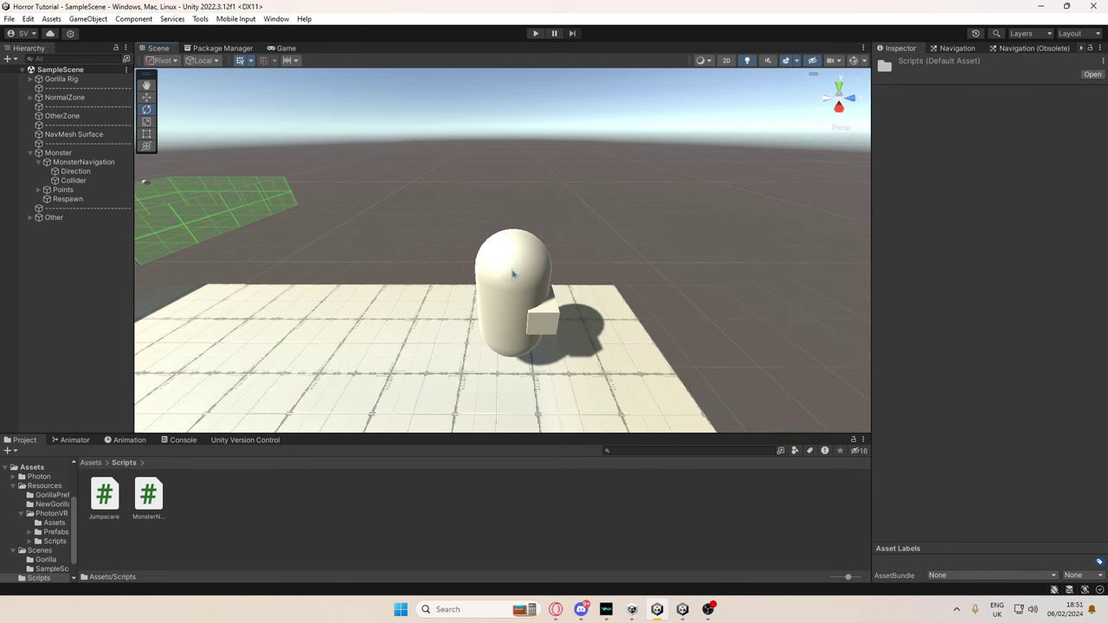
- Select the monster capsule in the scene and search its addable components for "monster"
{"action": "left_click", "coordinate": [512, 274]}
{"action": "scroll", "coordinate": [943, 463], "scroll_direction": "down", "scroll_amount": 10}
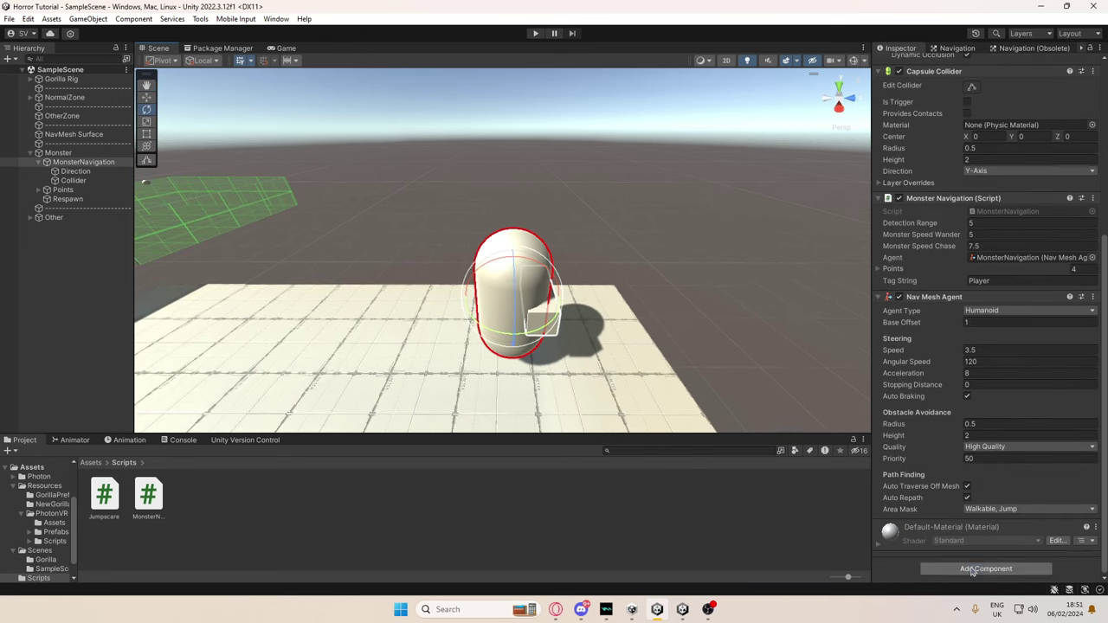
{"action": "left_click", "coordinate": [972, 571]}
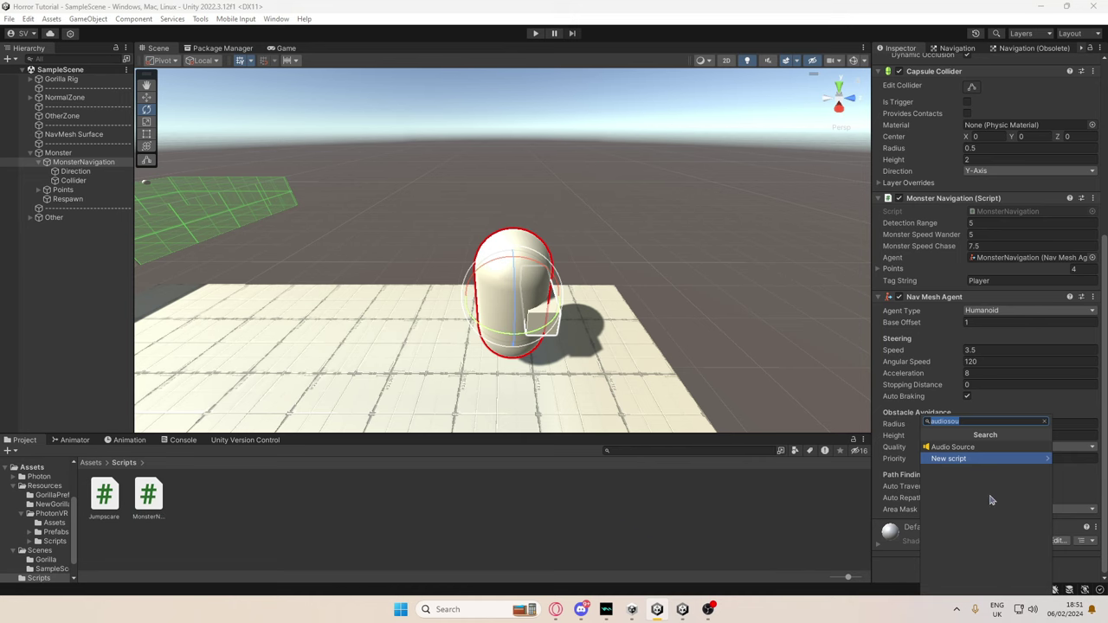
{"action": "type", "text": "monster"}
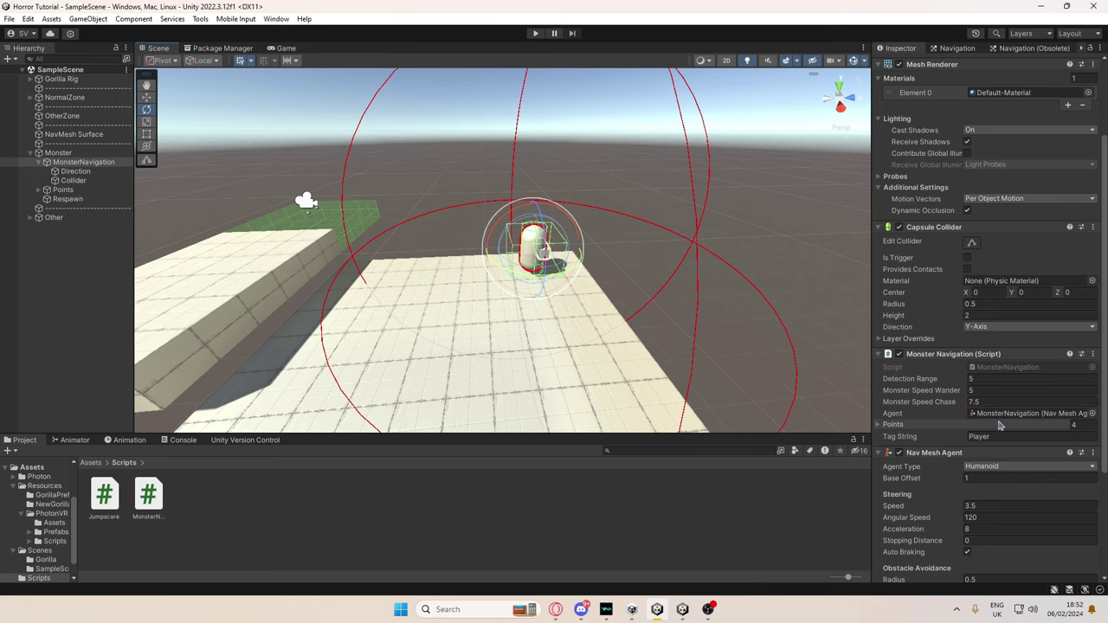
- Set the Detection Range of the monster's Monster Navigation script to 8.5, checking the red range sphere in the scene
{"action": "scroll", "coordinate": [857, 382], "scroll_direction": "down", "scroll_amount": 2}
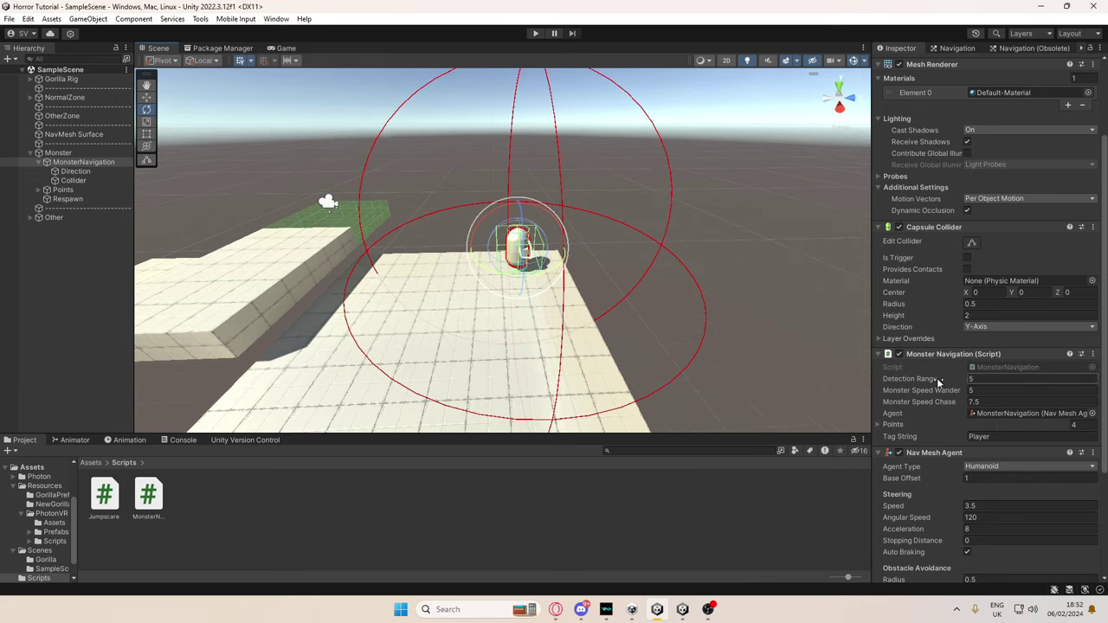
{"action": "left_click_drag", "start_coordinate": [594, 277], "coordinate": [510, 243], "text": "alt"}
{"action": "mouse_move", "coordinate": [429, 244]}
{"action": "right_mouse_down"}
{"action": "mouse_move", "coordinate": [465, 252]}
{"action": "mouse_move", "coordinate": [453, 259]}
{"action": "mouse_move", "coordinate": [449, 243]}
{"action": "right_mouse_up"}
{"action": "left_click_drag", "start_coordinate": [910, 380], "coordinate": [935, 383]}
{"action": "mouse_move", "coordinate": [761, 346]}
{"action": "right_mouse_down"}
{"action": "mouse_move", "coordinate": [804, 354]}
{"action": "mouse_move", "coordinate": [777, 346]}
{"action": "right_mouse_up"}
{"action": "key", "text": "s"}
{"action": "right_click_drag", "start_coordinate": [485, 242], "coordinate": [474, 217]}
{"action": "key", "text": "w"}
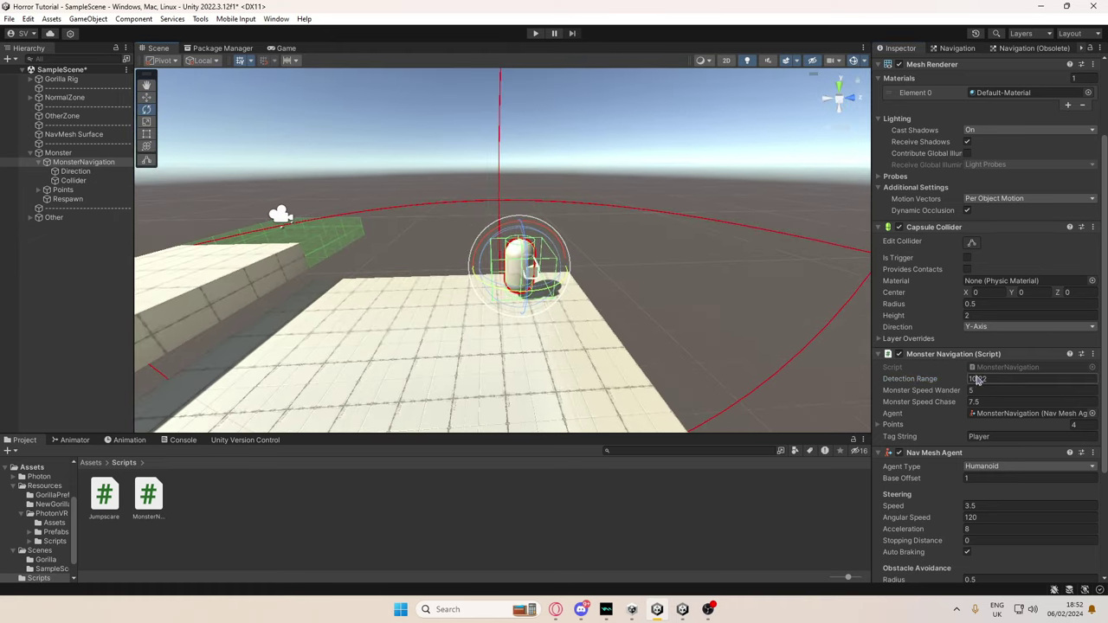
{"action": "left_click", "coordinate": [994, 382]}
{"action": "type", "text": "3"}
{"action": "key", "text": "d"}
{"action": "right_click_drag", "start_coordinate": [652, 297], "coordinate": [476, 282]}
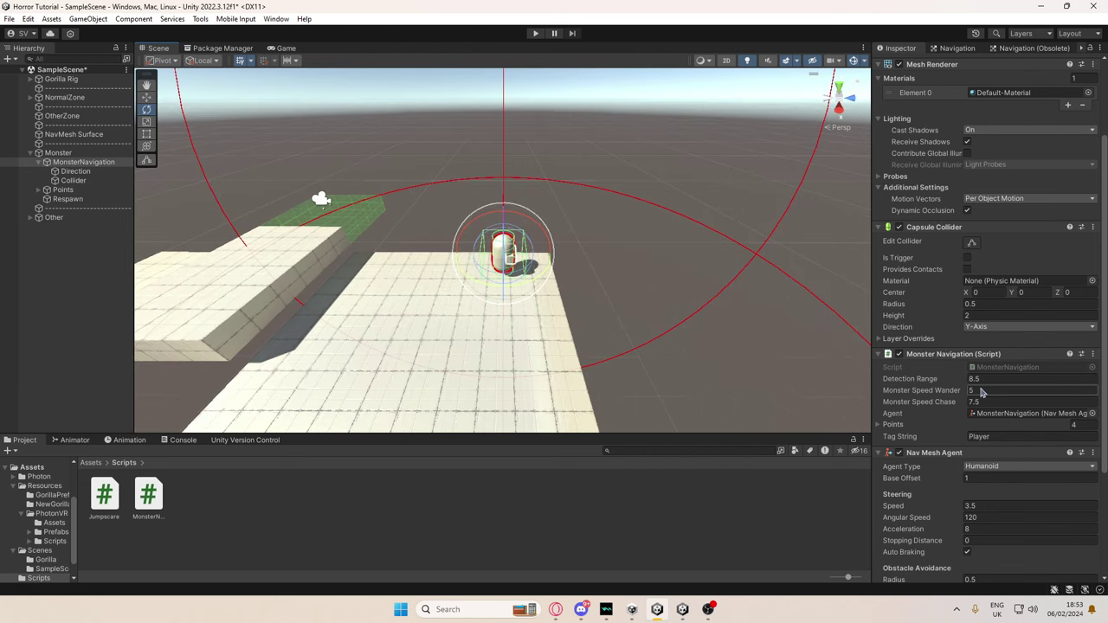
- Set Monster Speed Wander to 3 and Monster Speed Chase to 6.5 in the Monster Navigation script
{"action": "left_click", "coordinate": [985, 392]}
{"action": "type", "text": "3"}
{"action": "left_click_drag", "start_coordinate": [801, 274], "coordinate": [657, 280], "text": "alt"}
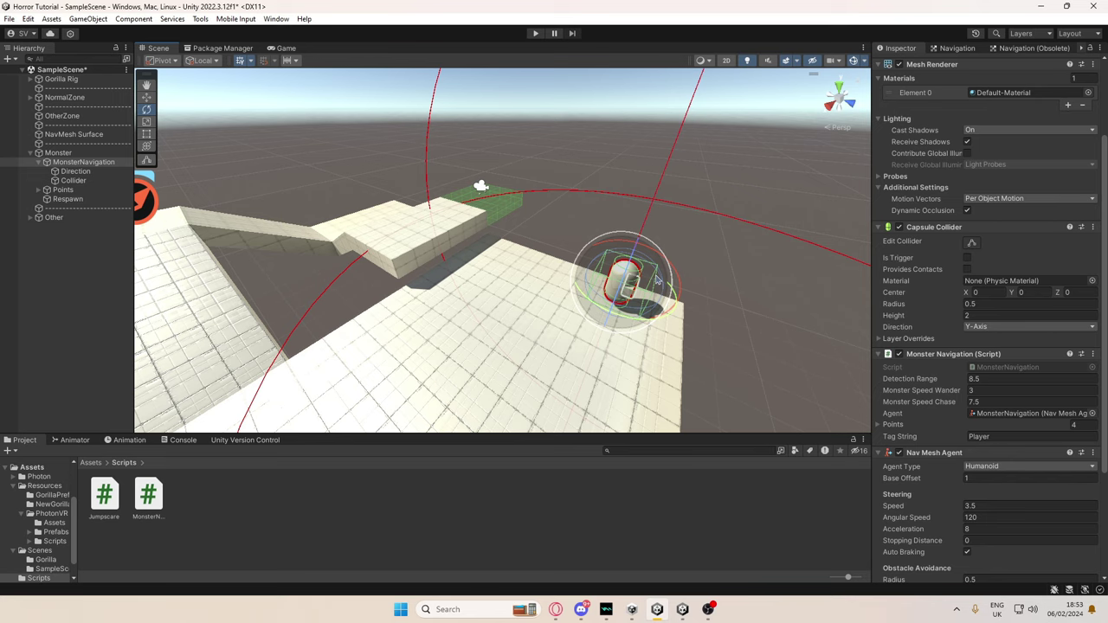
{"action": "left_click", "coordinate": [974, 402]}
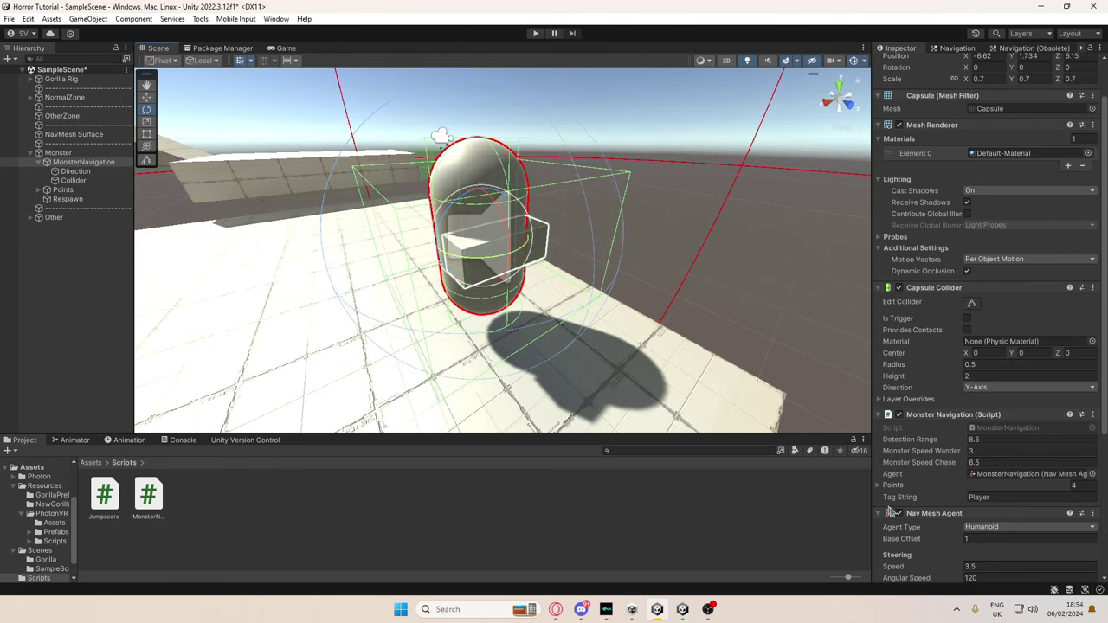
- Collapse the Nav Mesh Agent component and search the monster's addable components for "nav mesh"
{"action": "left_click", "coordinate": [879, 517]}
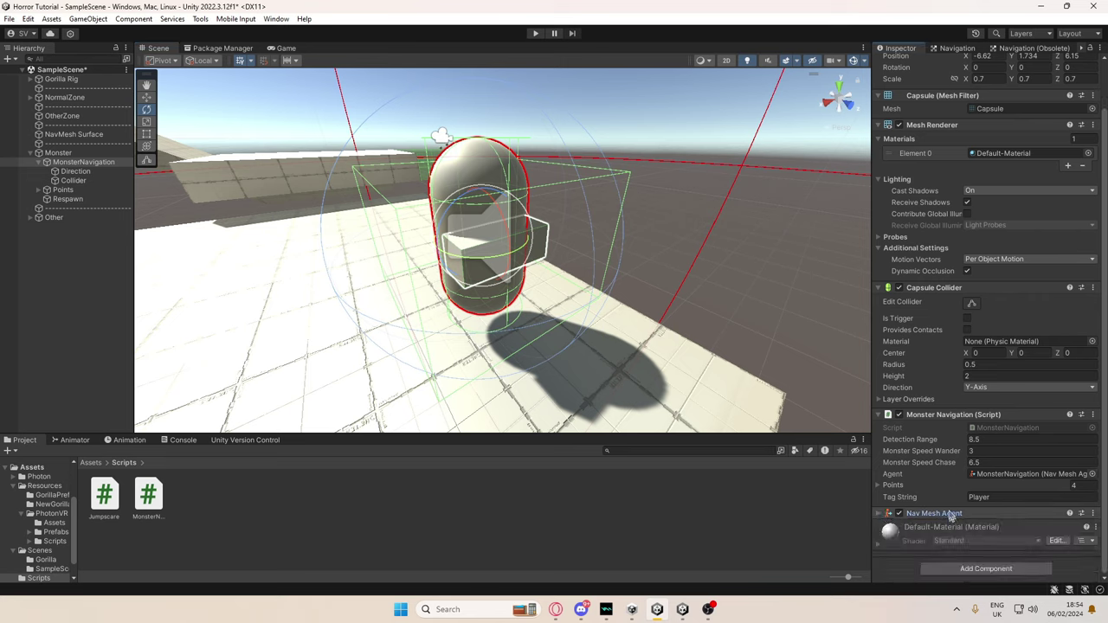
{"action": "left_click", "coordinate": [969, 569]}
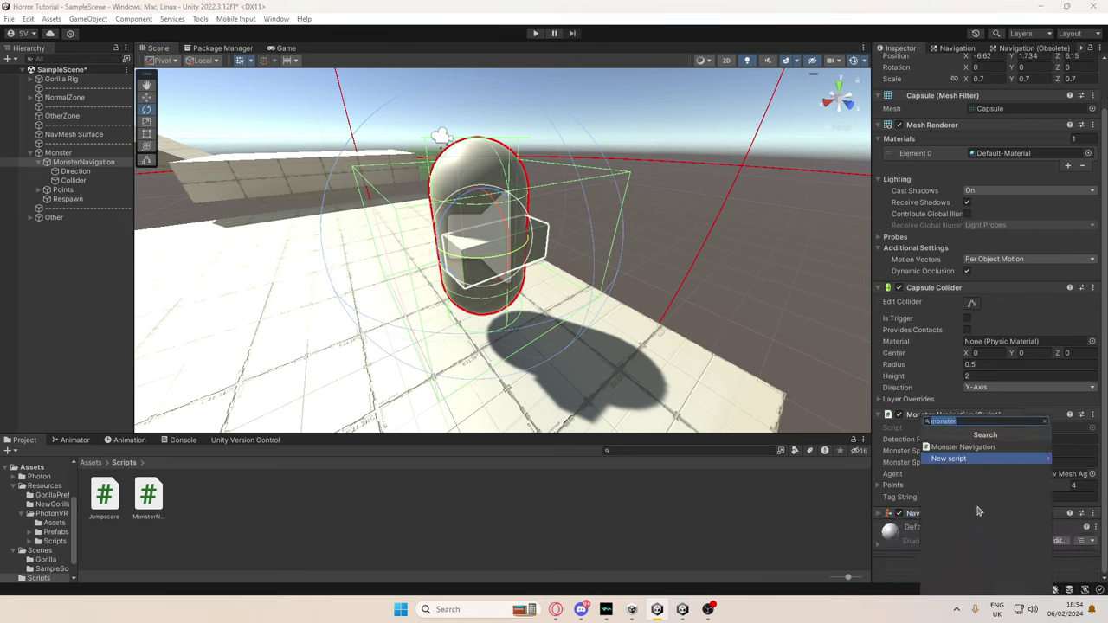
{"action": "type", "text": "nav mesh"}
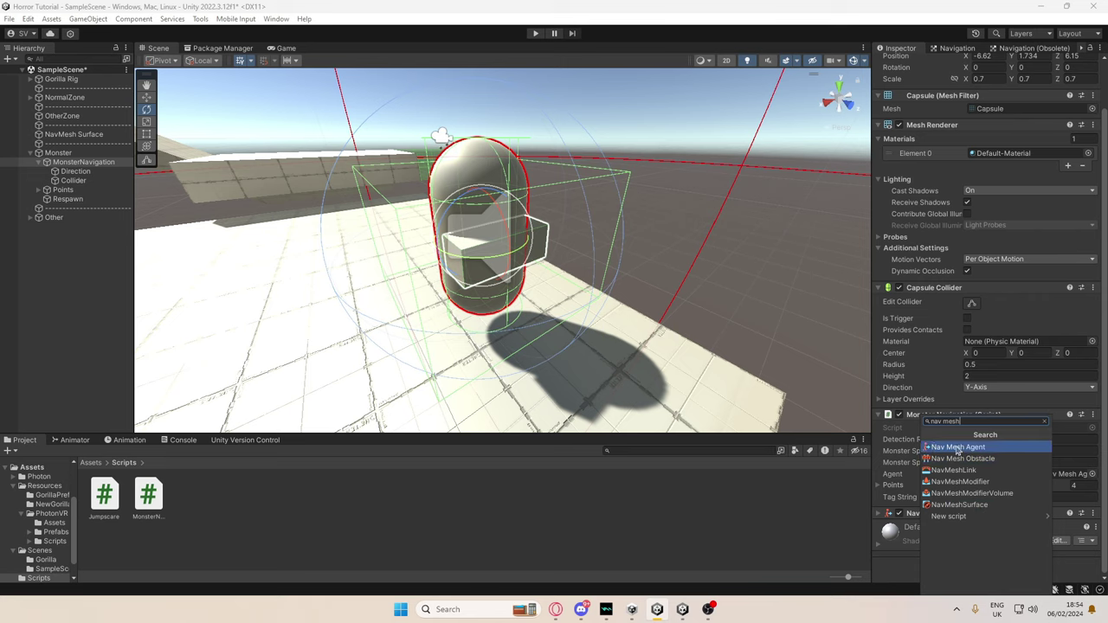
{"action": "key", "text": "Return"}
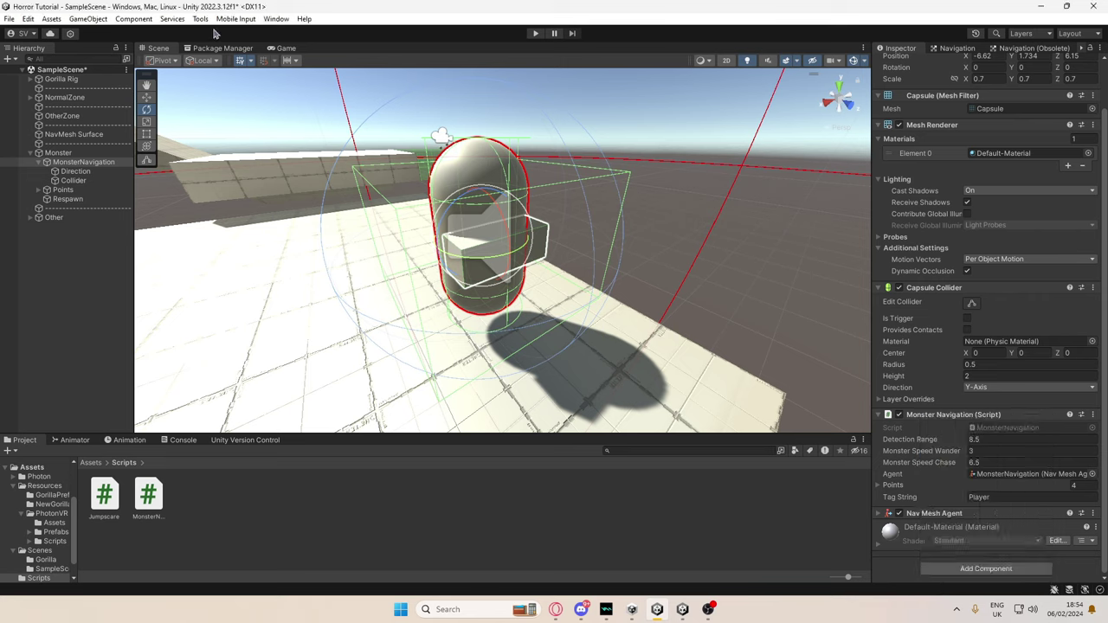
- Open the Package Manager and change which package source is listed to look for the AI Navigation package
{"action": "left_click", "coordinate": [276, 19]}
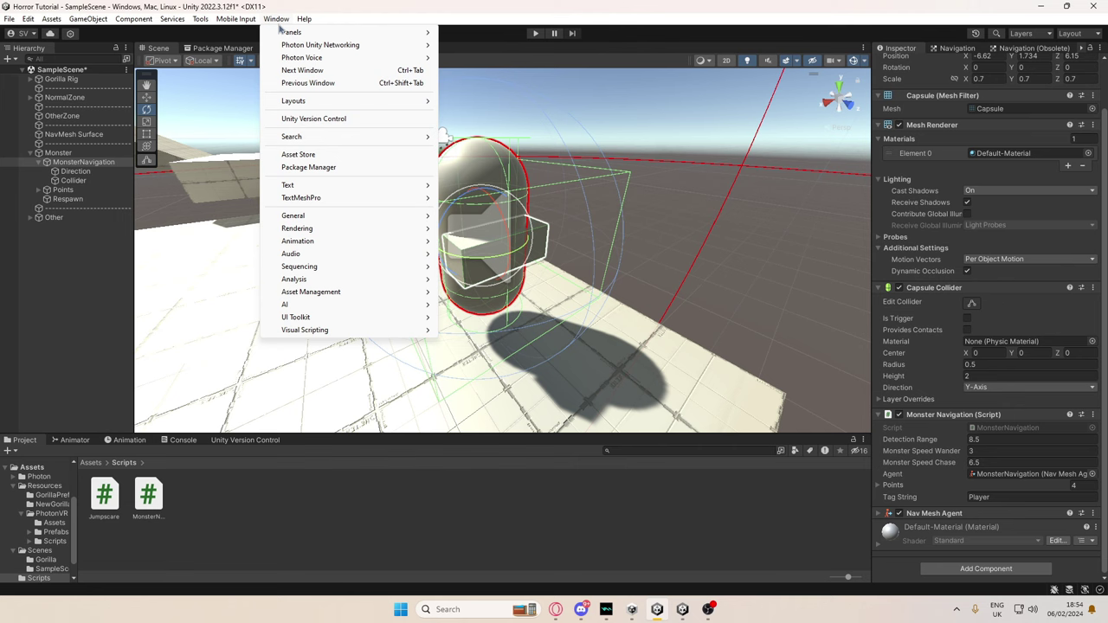
{"action": "left_click", "coordinate": [304, 168]}
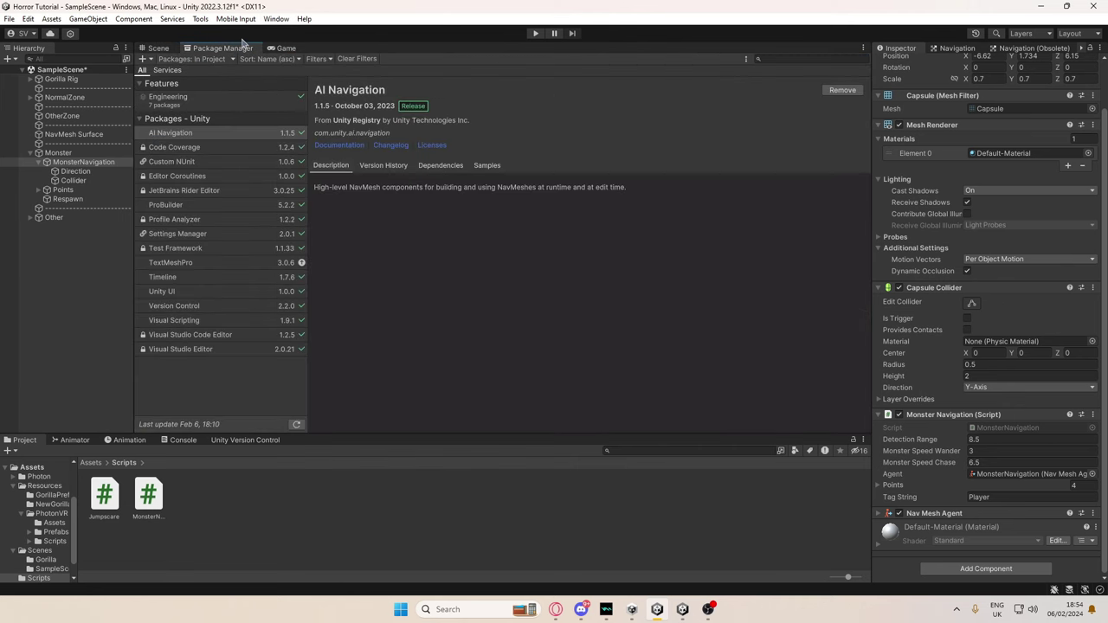
{"action": "left_click", "coordinate": [200, 61]}
{"action": "left_click", "coordinate": [198, 72]}
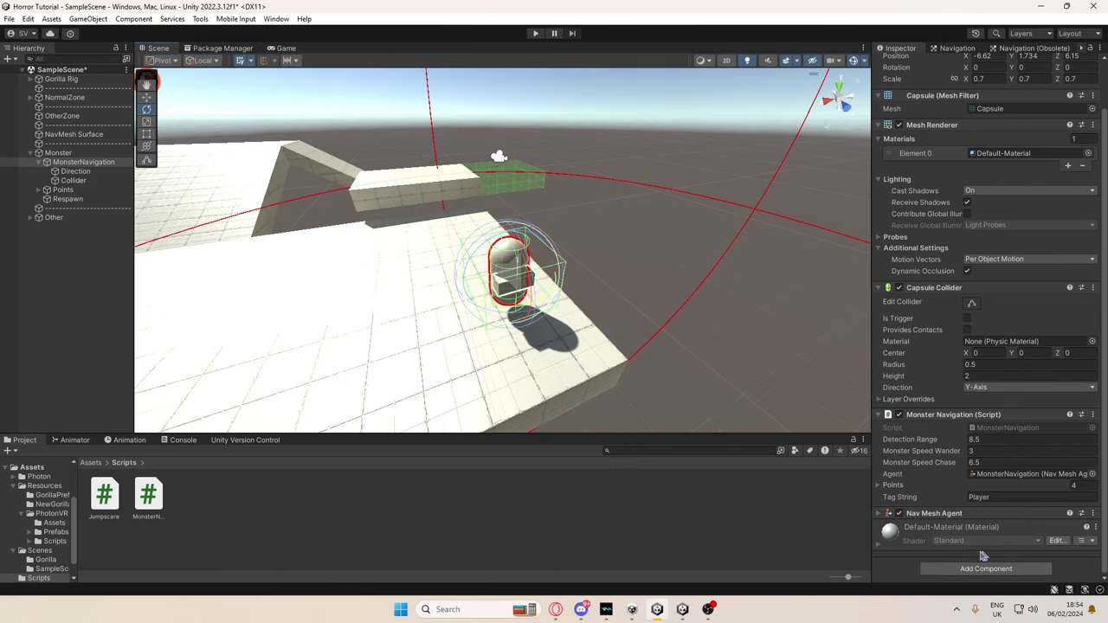
- Add a Nav Mesh Agent component to the monster and assign MonsterNavigation as the Agent of the Monster Navigation script
{"action": "left_click", "coordinate": [983, 569]}
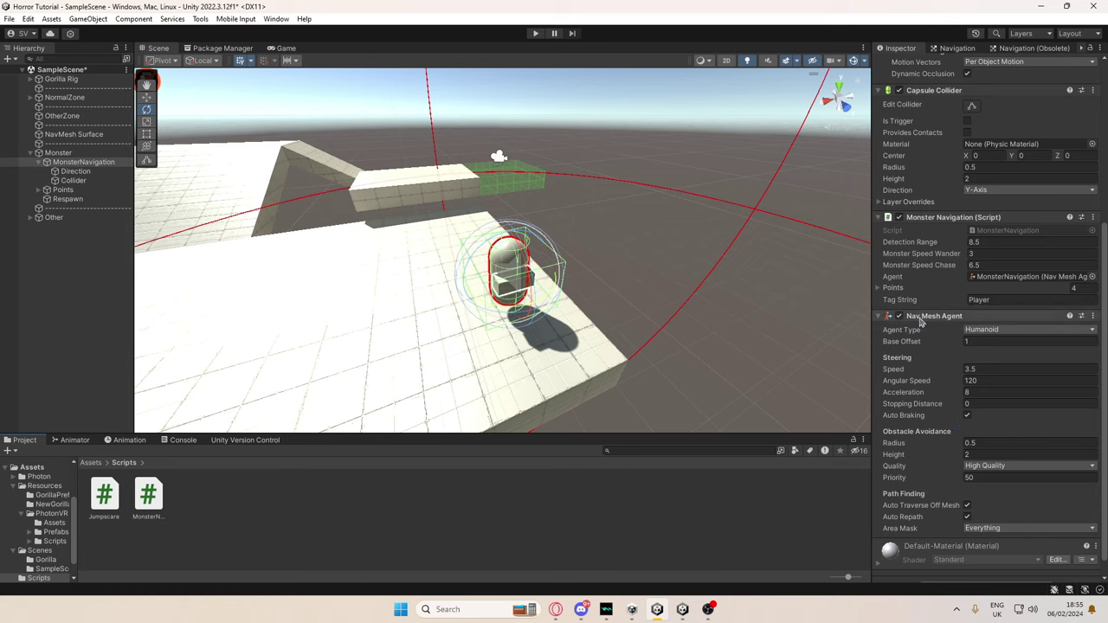
{"action": "left_click_drag", "start_coordinate": [922, 321], "coordinate": [988, 279]}
{"action": "key", "text": "Delete"}
{"action": "left_click", "coordinate": [1091, 277]}
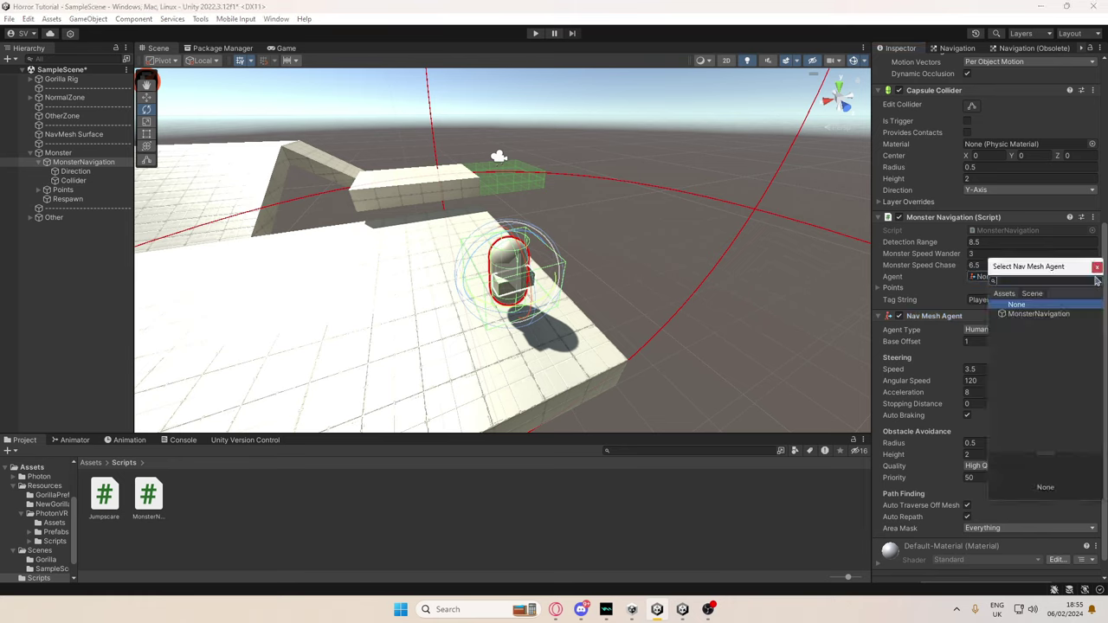
{"action": "double_click", "coordinate": [1046, 317]}
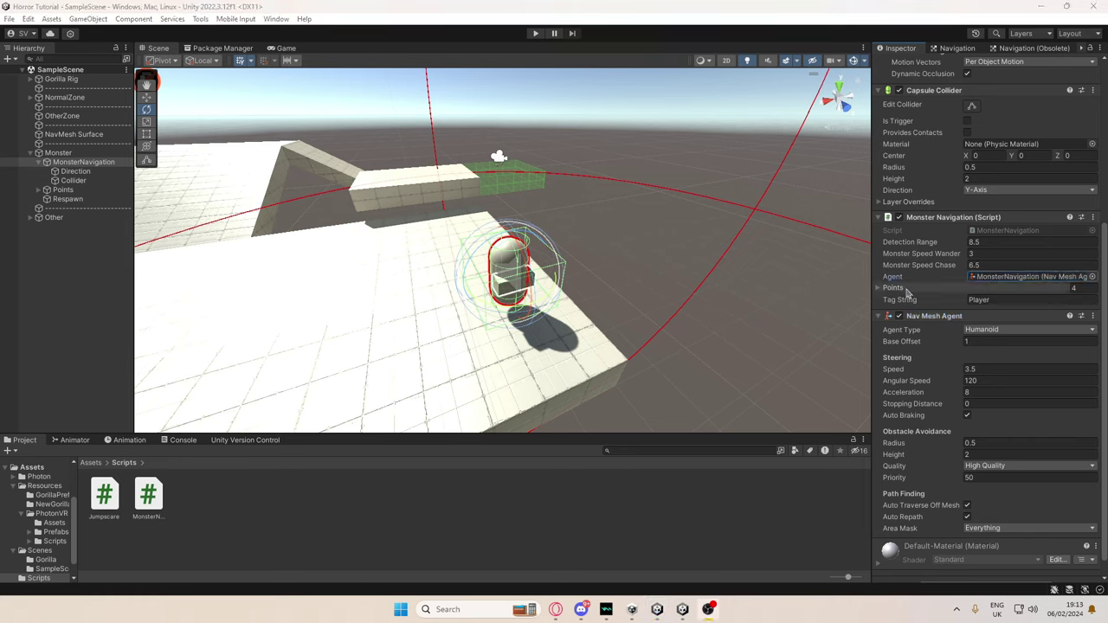
- Expand the Points group, create an empty object named Point1 and move it slightly upward above the floor
{"action": "left_click", "coordinate": [59, 257]}
{"action": "right_click_drag", "start_coordinate": [347, 239], "coordinate": [262, 237]}
{"action": "left_click", "coordinate": [46, 189]}
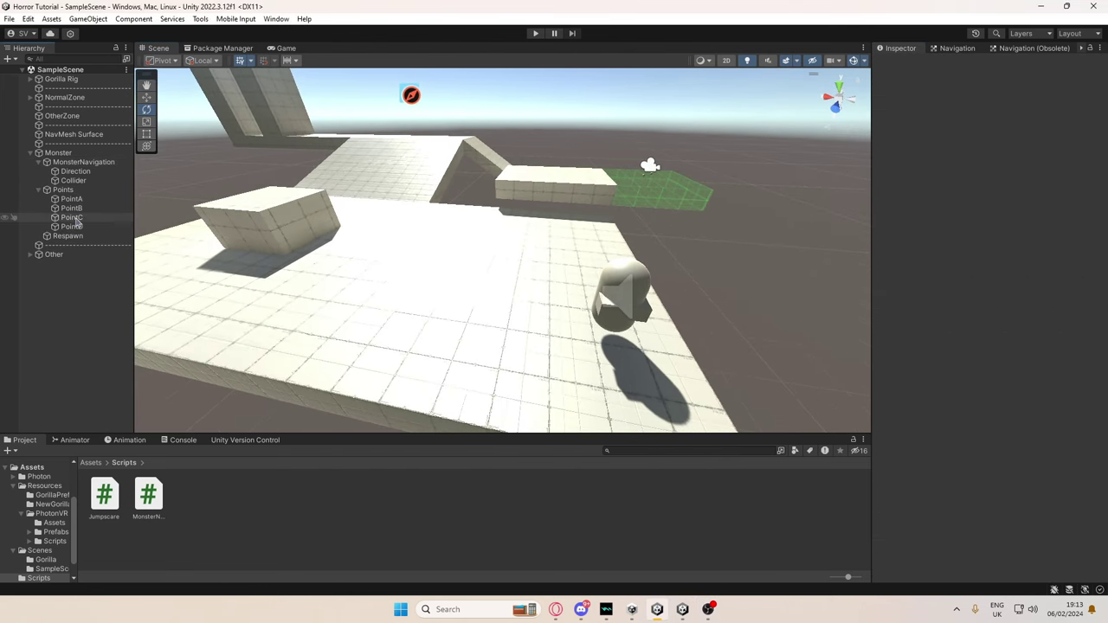
{"action": "right_click", "coordinate": [83, 308]}
{"action": "left_click", "coordinate": [125, 448]}
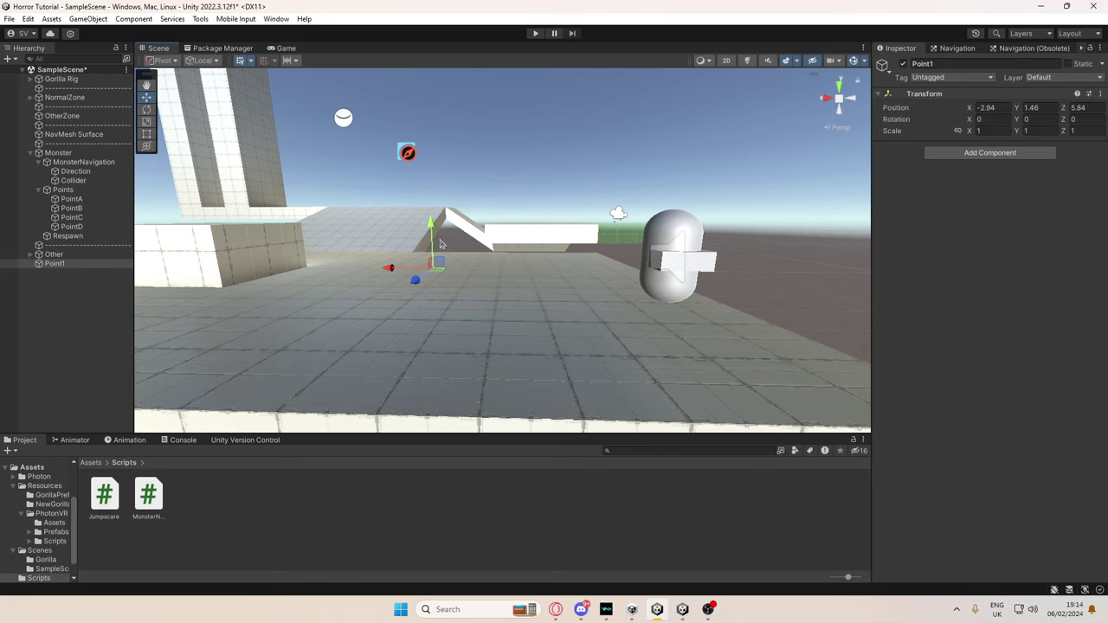
{"action": "left_click_drag", "start_coordinate": [439, 243], "coordinate": [440, 222]}
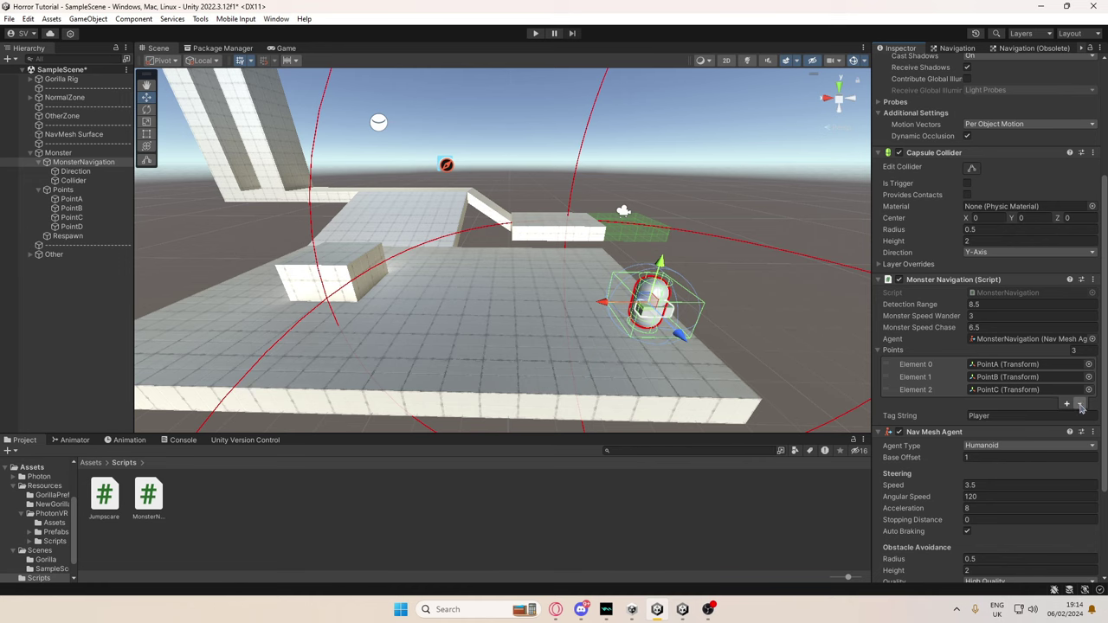
- Remove all elements from the Points list of the Monster Navigation script
{"action": "left_click", "coordinate": [1080, 402]}
{"action": "left_click", "coordinate": [1080, 390]}
{"action": "left_click", "coordinate": [1079, 377]}
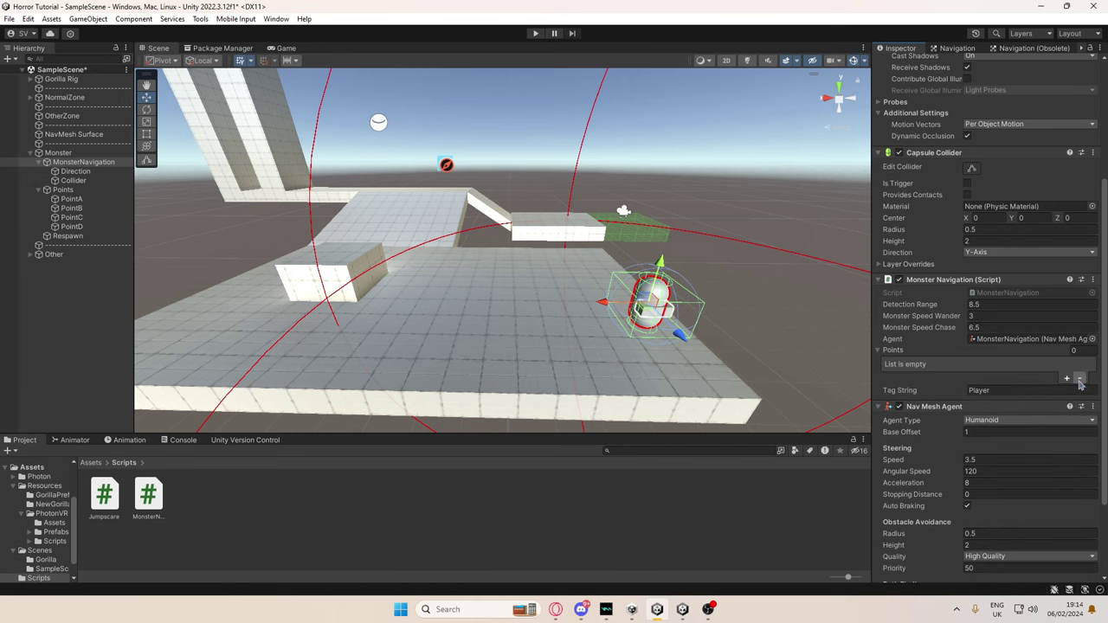
{"action": "scroll", "coordinate": [606, 303], "scroll_direction": "down", "scroll_amount": 2}
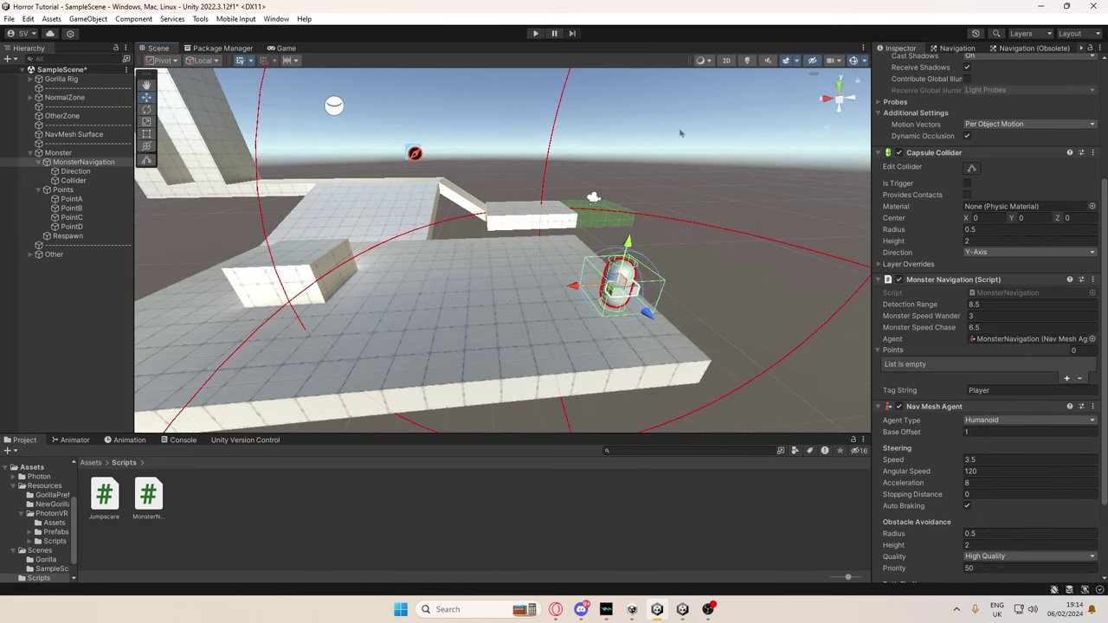
- Lock the Inspector on the monster and fill the script's Points list with PointA, PointB, PointC and PointD
{"action": "left_click", "coordinate": [1090, 49]}
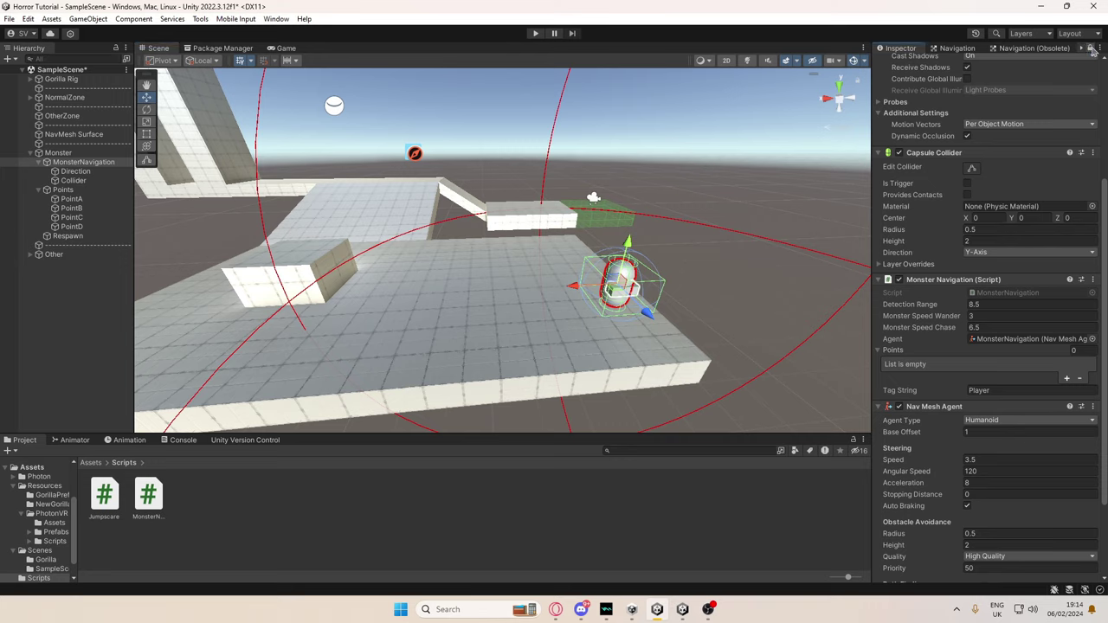
{"action": "left_click", "coordinate": [71, 199]}
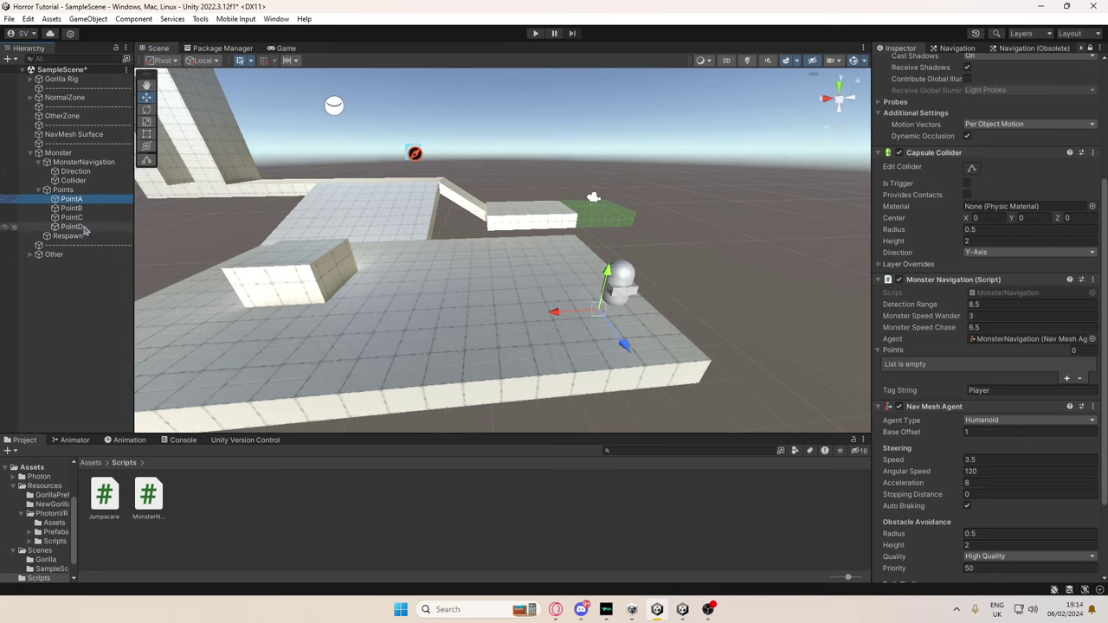
{"action": "left_click", "coordinate": [80, 226], "text": "shift"}
{"action": "left_click_drag", "start_coordinate": [73, 221], "coordinate": [153, 216]}
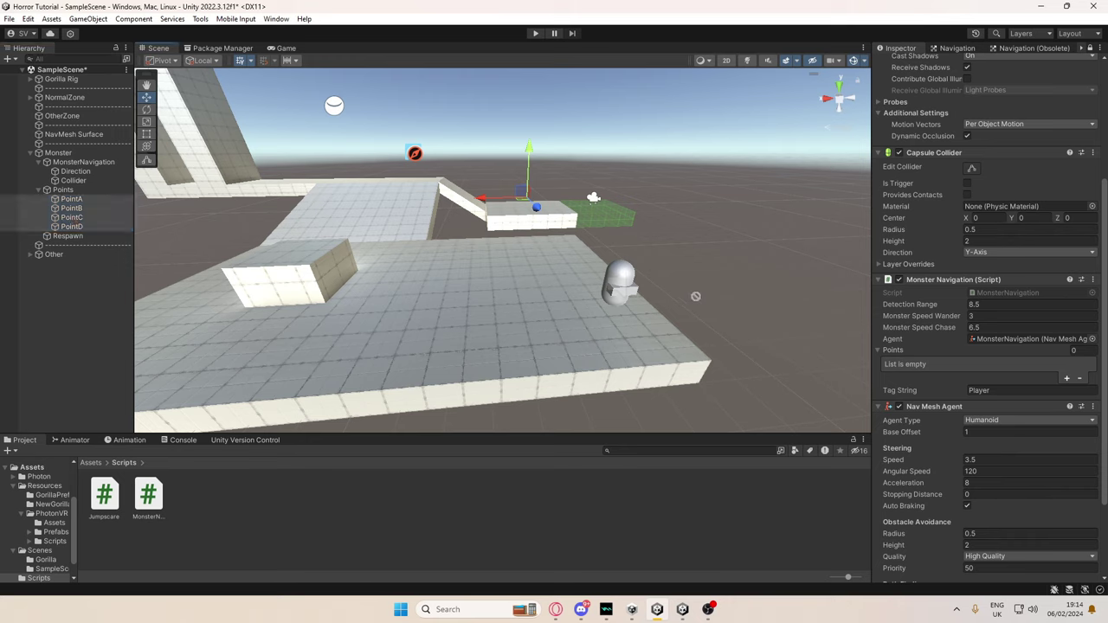
{"action": "left_click_drag", "start_coordinate": [705, 300], "coordinate": [908, 352]}
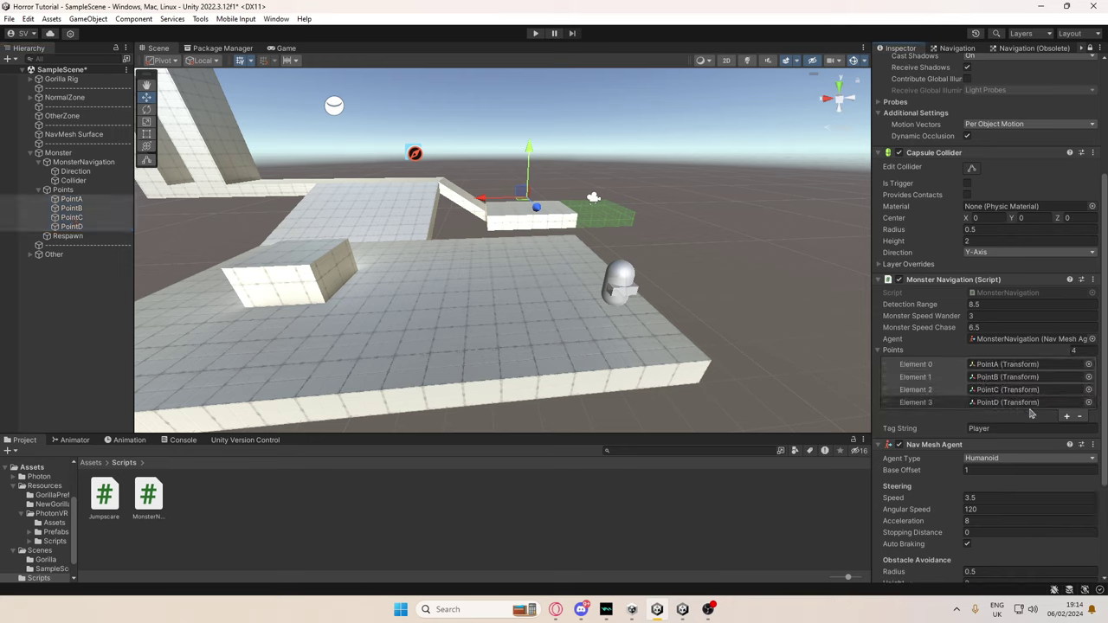
{"action": "left_click", "coordinate": [1067, 416]}
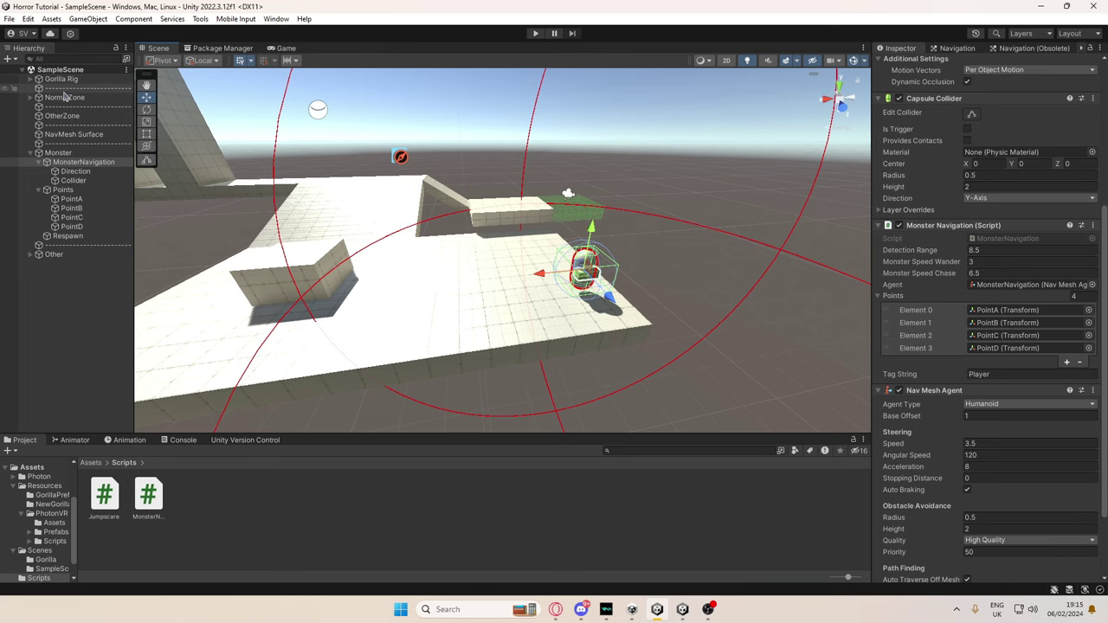
- Expand Gorilla Rig, select GorillaPlayer and set its tag to Player
{"action": "left_click", "coordinate": [31, 80]}
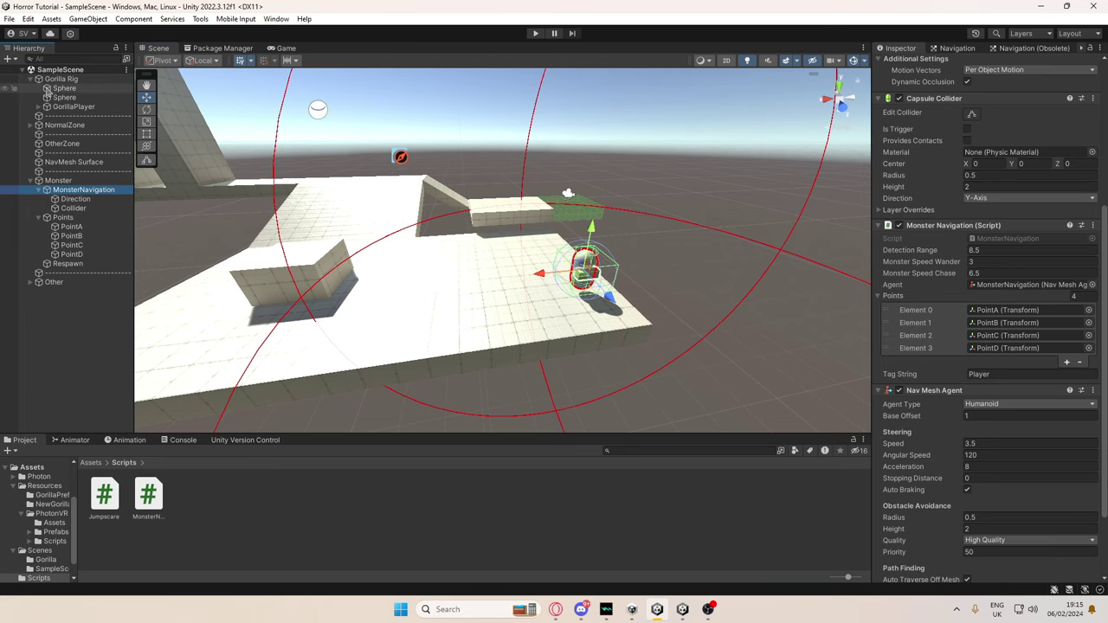
{"action": "left_click", "coordinate": [51, 108]}
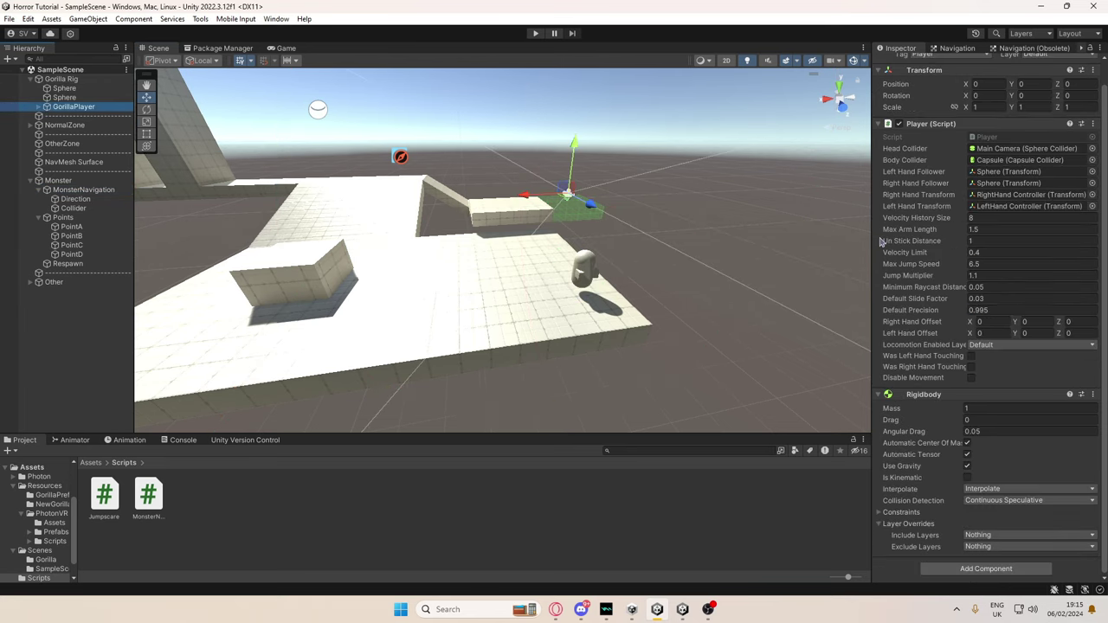
{"action": "scroll", "coordinate": [887, 240], "scroll_direction": "up", "scroll_amount": 1}
{"action": "left_click", "coordinate": [920, 79]}
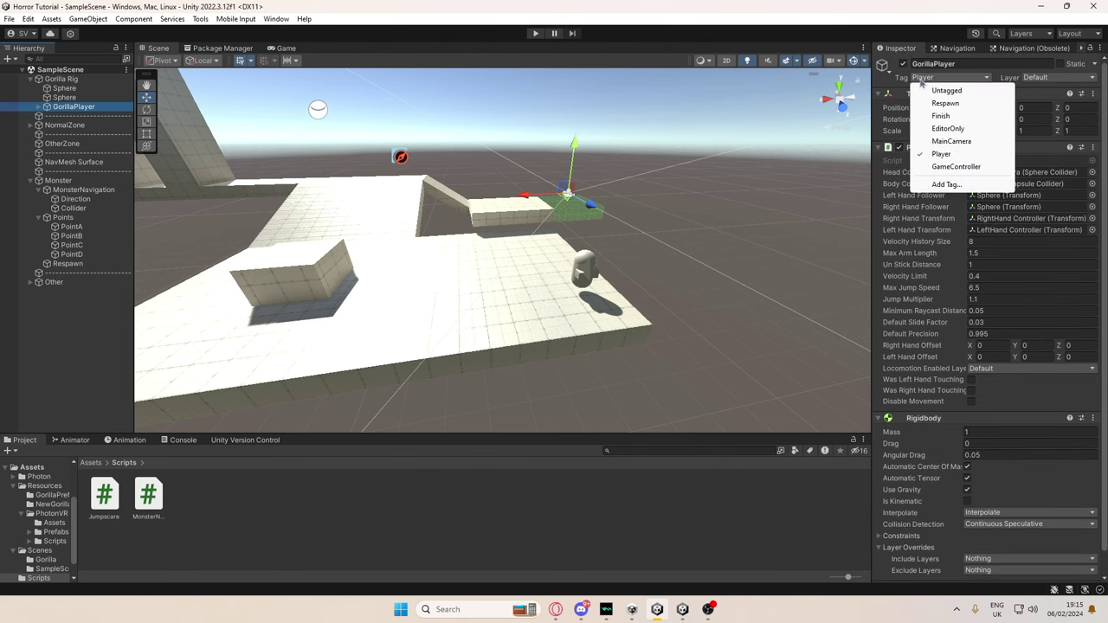
{"action": "left_click", "coordinate": [934, 153]}
{"action": "right_click_drag", "start_coordinate": [757, 157], "coordinate": [776, 168]}
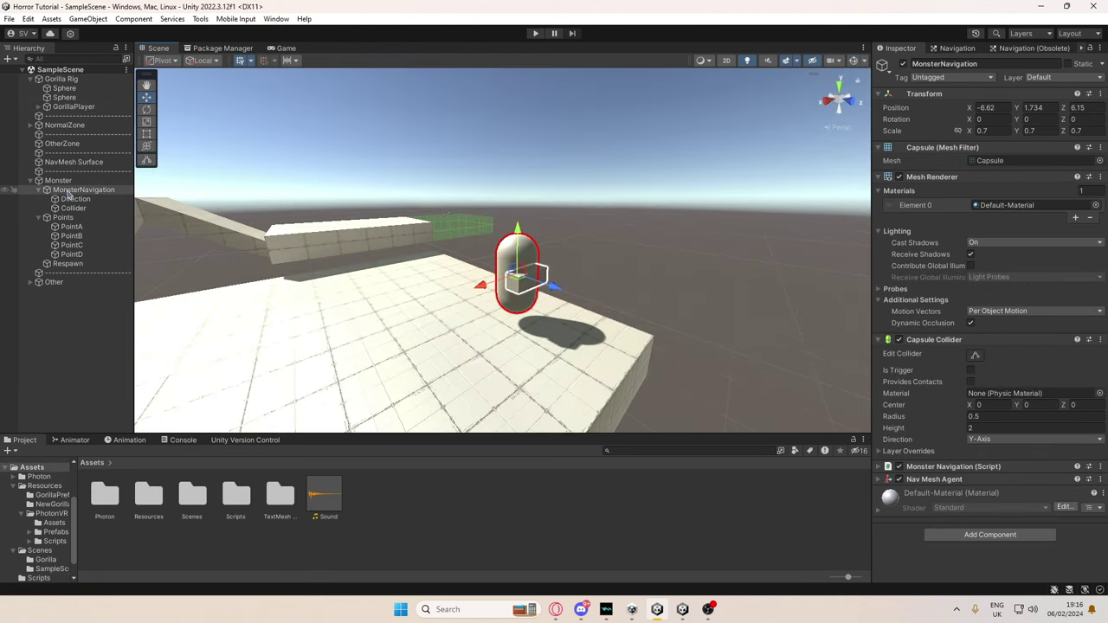
- Add a 3D cube as a child of MonsterNavigation
{"action": "right_click", "coordinate": [71, 195]}
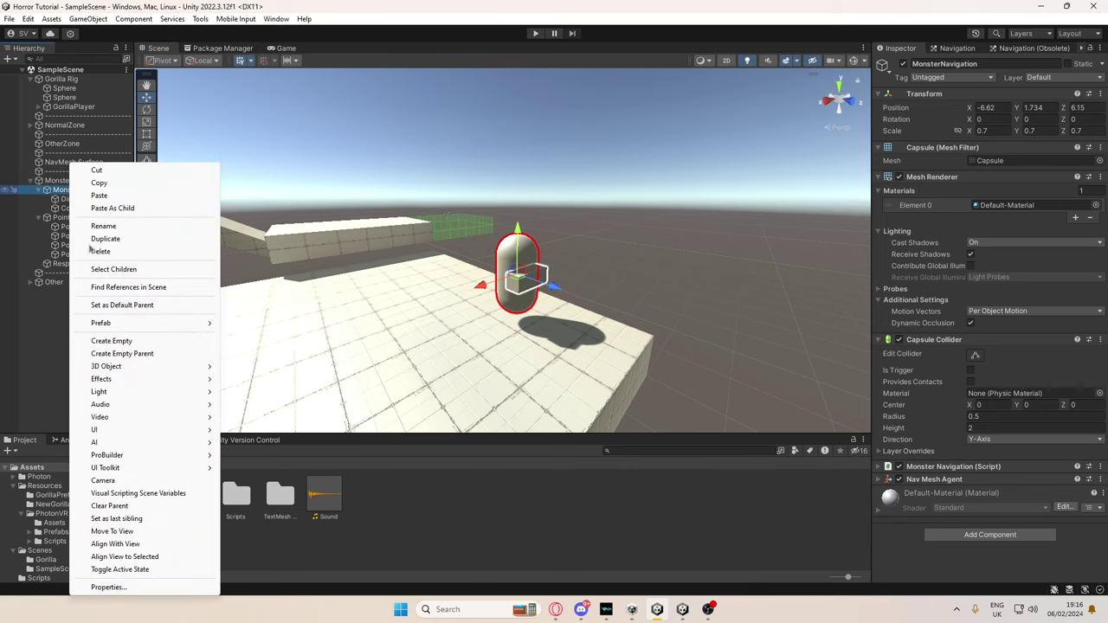
{"action": "mouse_move", "coordinate": [121, 372]}
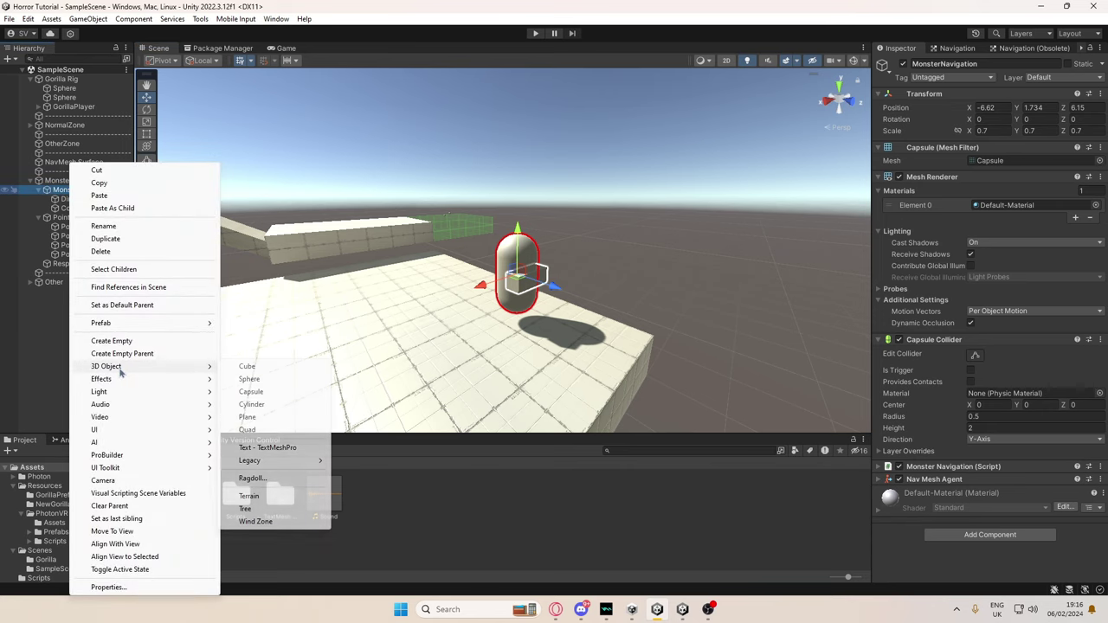
{"action": "left_click", "coordinate": [251, 367]}
- Scale the cube around the monster to about 1.92 in X and Z and about 1.06 in Y
{"action": "left_click", "coordinate": [146, 122]}
{"action": "left_click_drag", "start_coordinate": [517, 275], "coordinate": [566, 263]}
{"action": "left_click_drag", "start_coordinate": [517, 230], "coordinate": [522, 254]}
{"action": "right_click_drag", "start_coordinate": [522, 254], "coordinate": [341, 178]}
{"action": "left_click_drag", "start_coordinate": [450, 119], "coordinate": [455, 258], "text": "alt"}
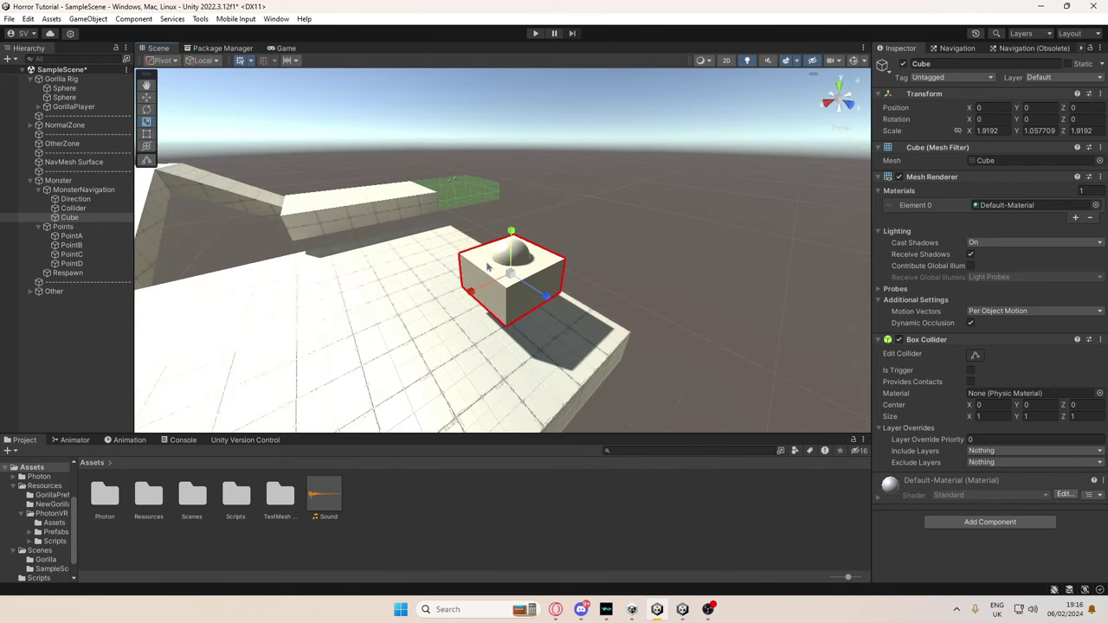
- Delete the newly added Cube under MonsterNavigation and select the existing Collider object instead
{"action": "key", "text": "Delete"}
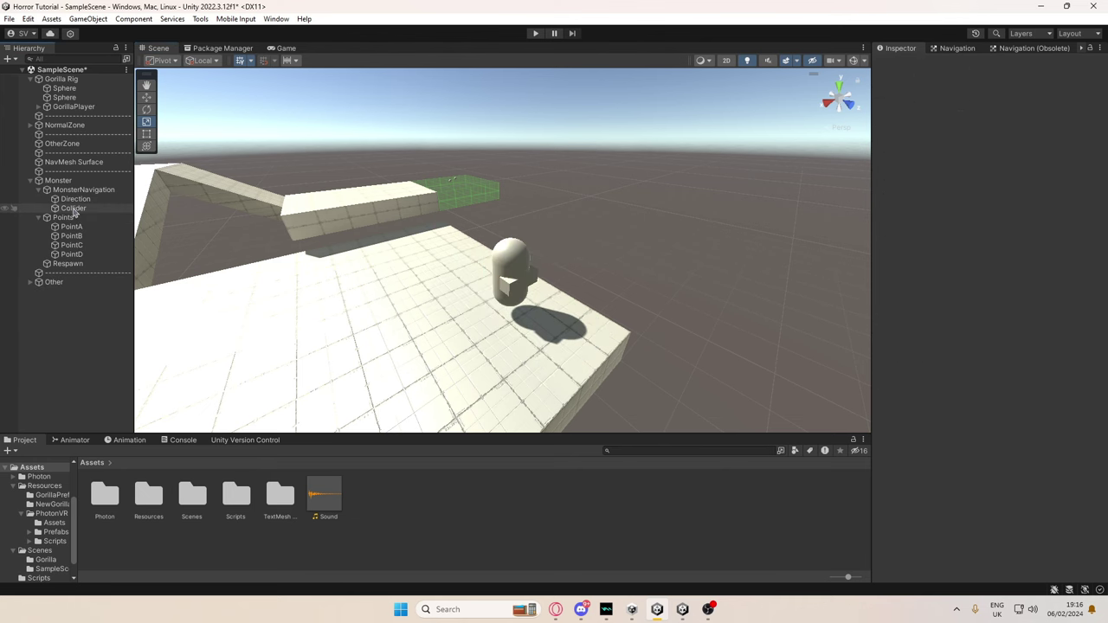
{"action": "left_click", "coordinate": [73, 210]}
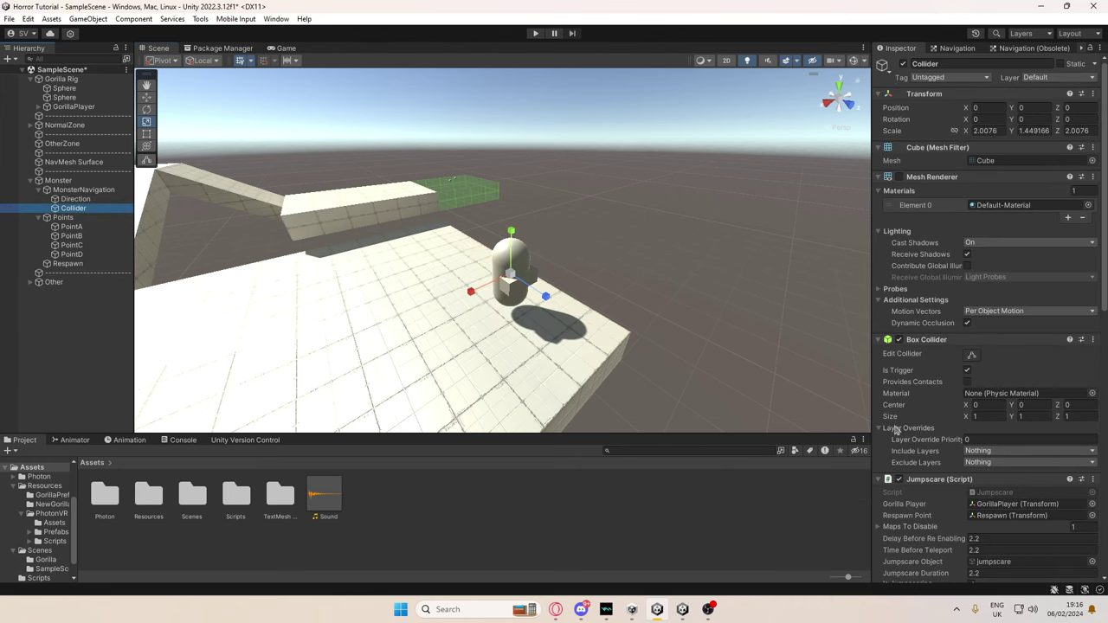
- Add a new layer named NonWalkable as User Layer 3 and save the scene
{"action": "left_click", "coordinate": [1041, 78]}
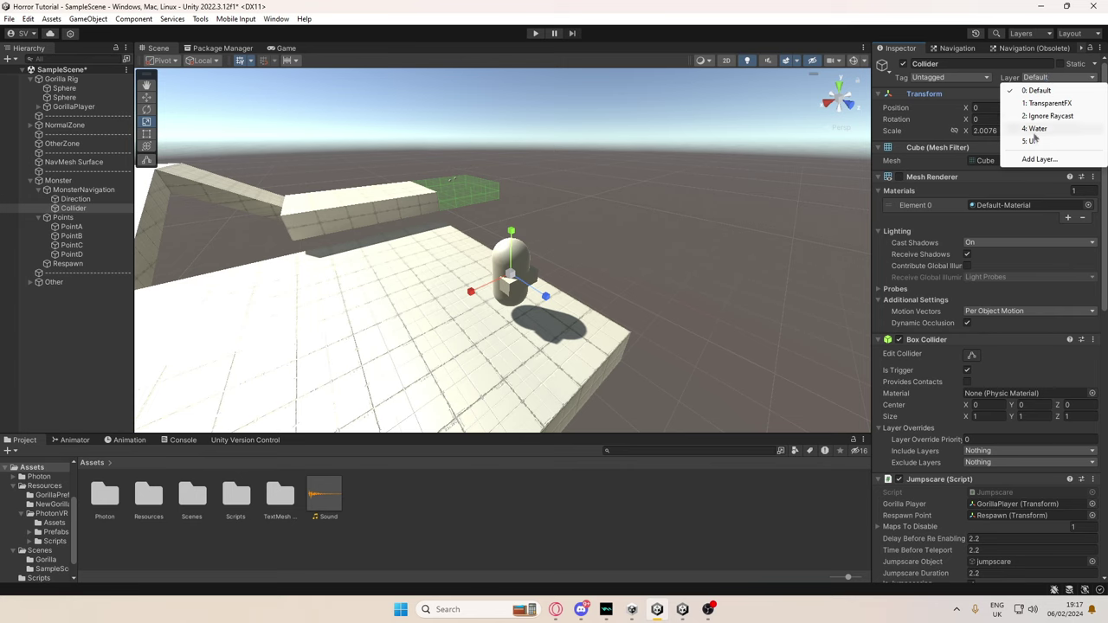
{"action": "left_click", "coordinate": [1037, 160]}
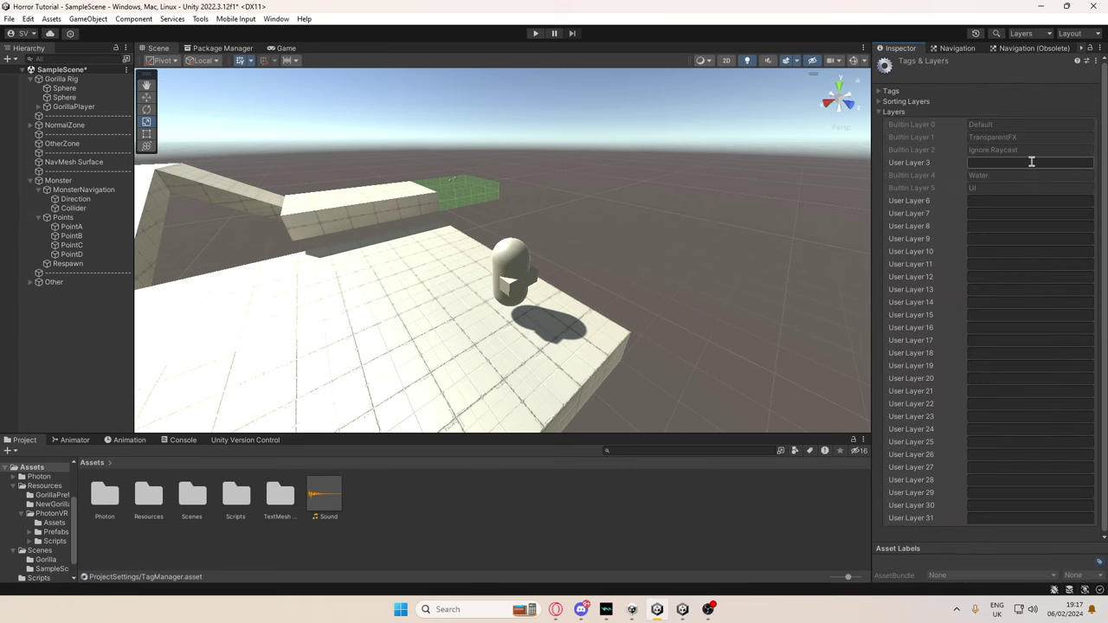
{"action": "left_click", "coordinate": [983, 199]}
{"action": "left_click", "coordinate": [1007, 163]}
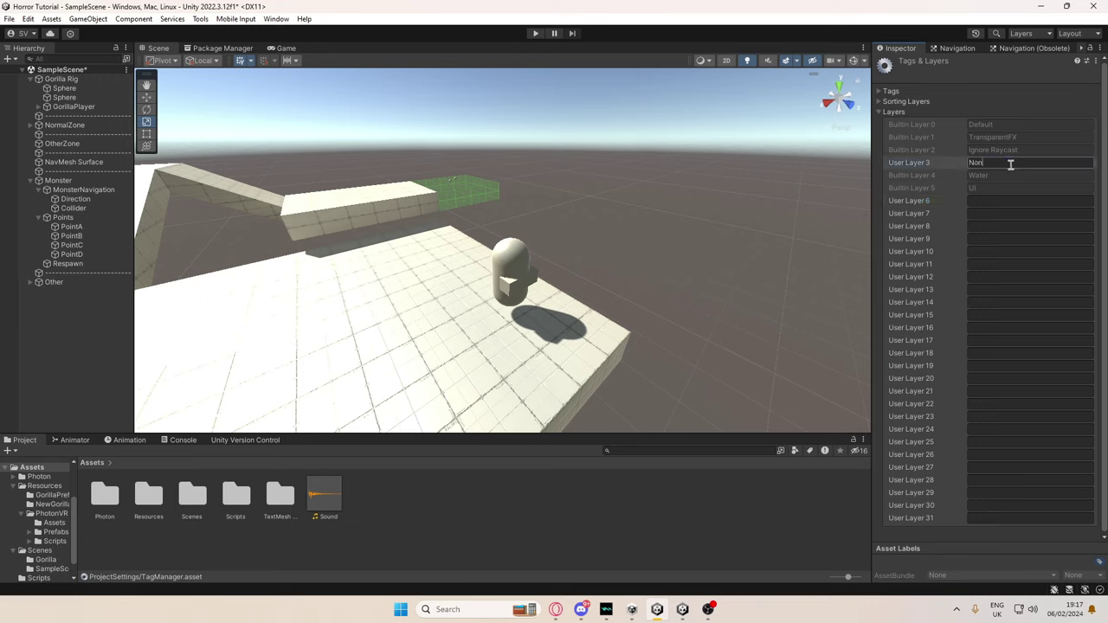
{"action": "type", "text": "NonWalkable"}
{"action": "key", "text": "ctrl+s"}
- Set the Collider object's layer to NonWalkable and turn on gizmos in the scene view
{"action": "left_click", "coordinate": [73, 208]}
{"action": "left_click", "coordinate": [1041, 77]}
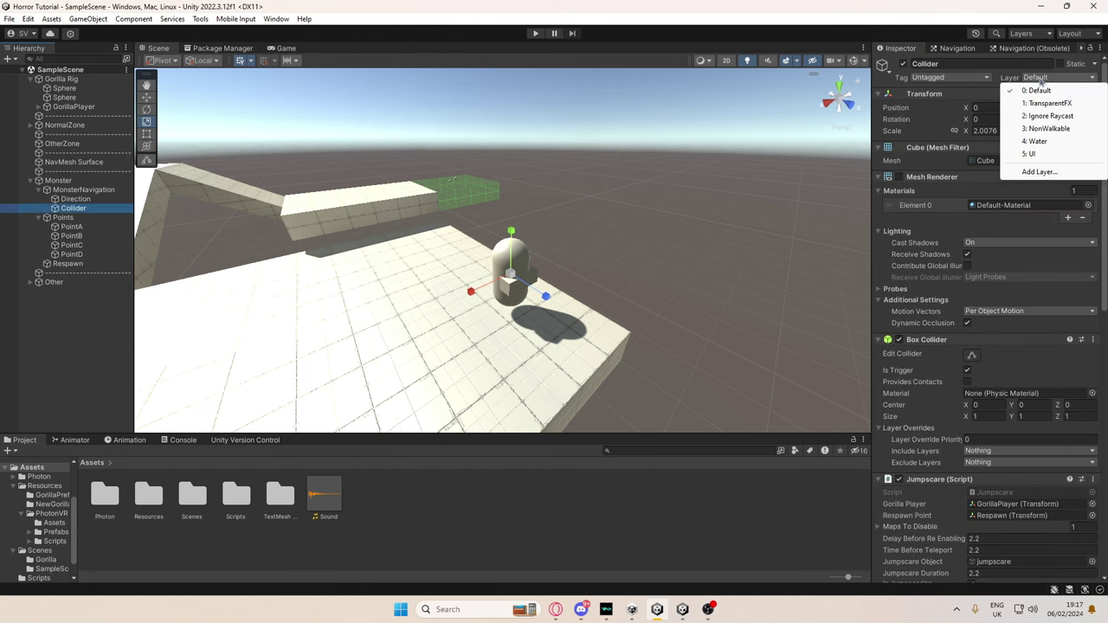
{"action": "left_click", "coordinate": [1048, 128]}
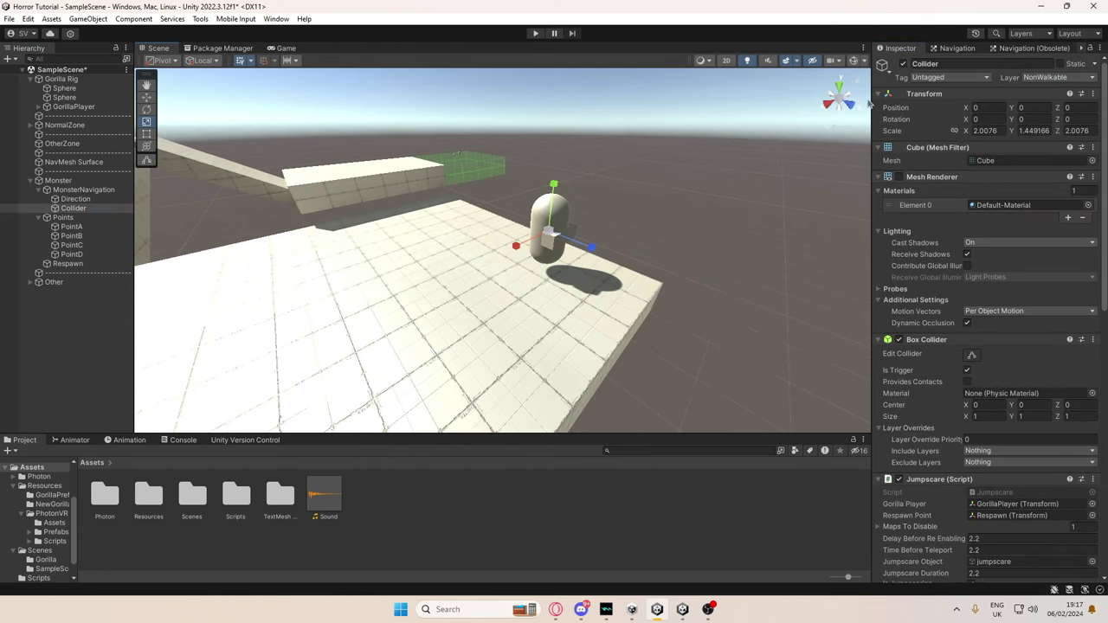
{"action": "left_click", "coordinate": [853, 60]}
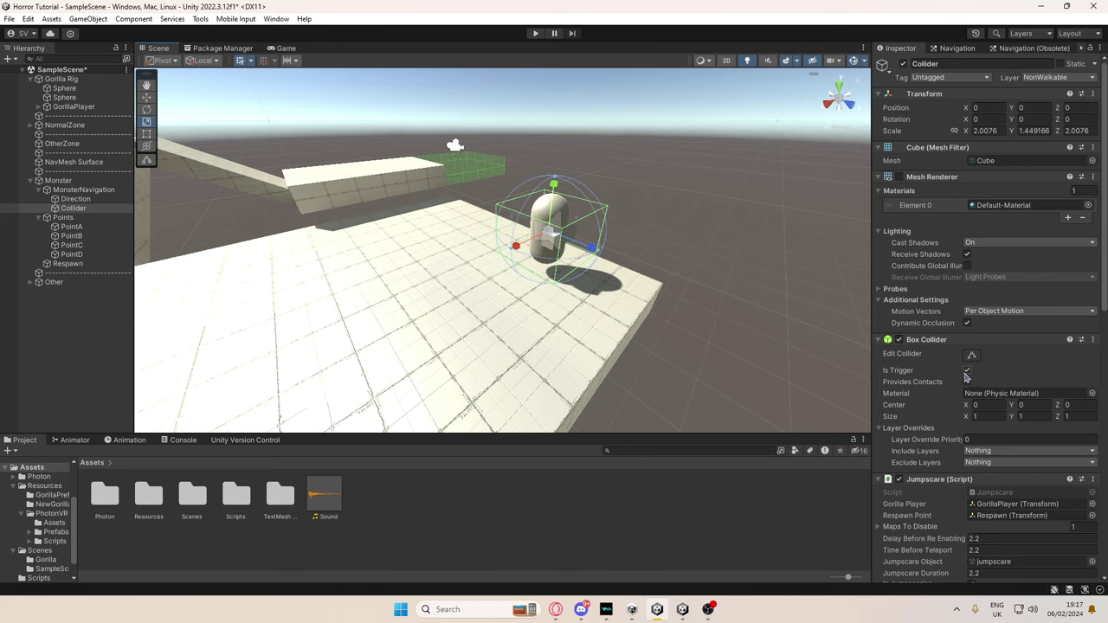
- Assign GorillaPlayer as Gorilla Player and Respawn as Respawn Point in the Collider's Jumpscare script
{"action": "scroll", "coordinate": [965, 376], "scroll_direction": "down", "scroll_amount": 3}
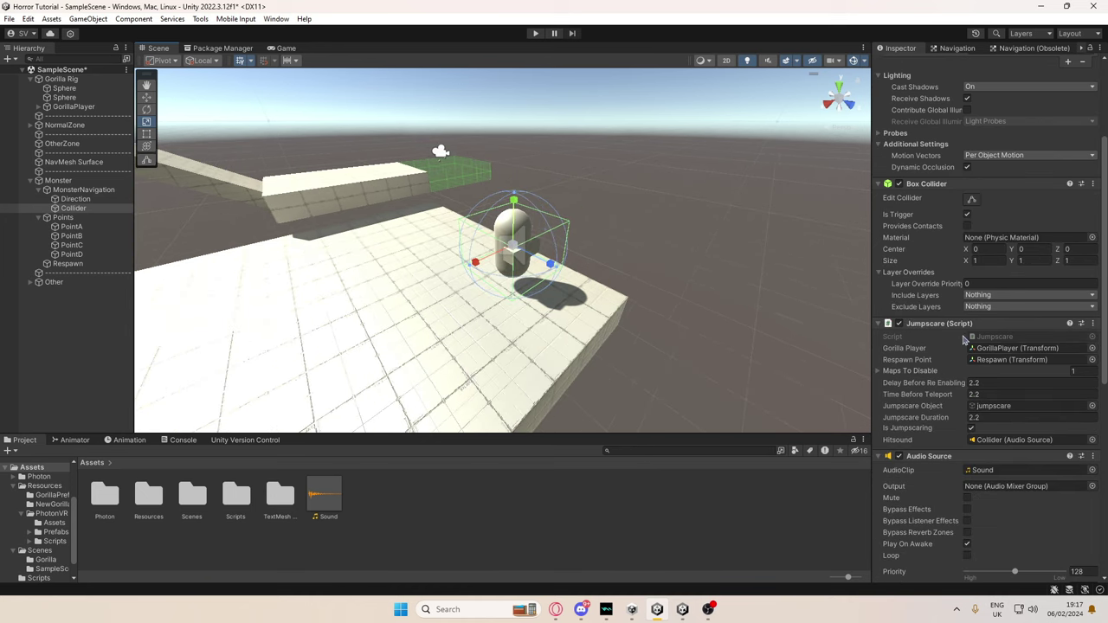
{"action": "left_click_drag", "start_coordinate": [52, 109], "coordinate": [1006, 352]}
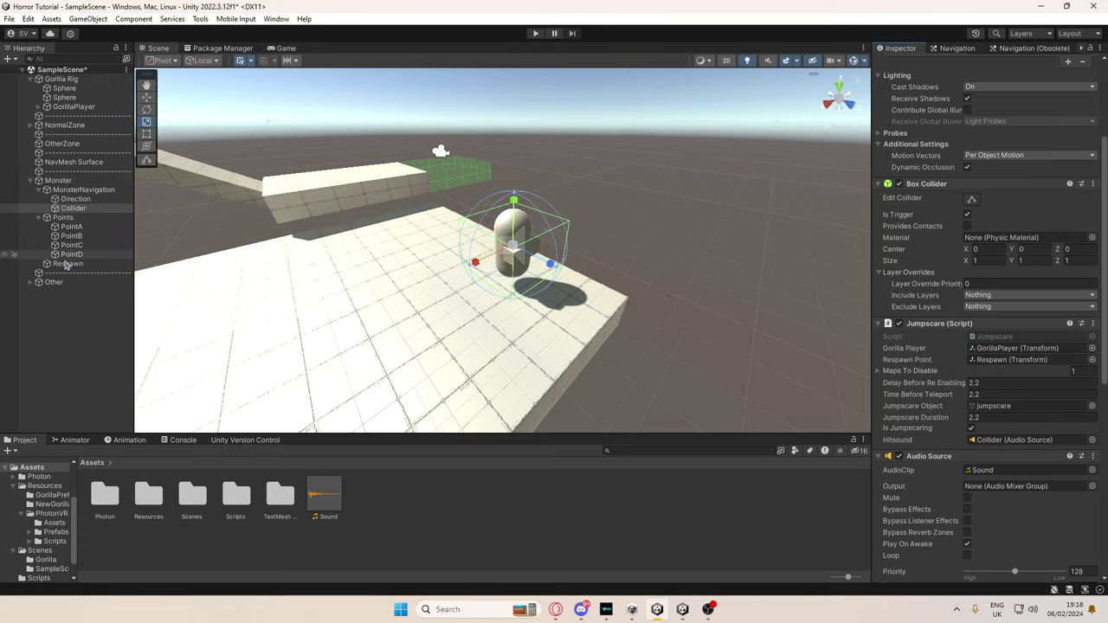
{"action": "left_click_drag", "start_coordinate": [67, 266], "coordinate": [959, 354]}
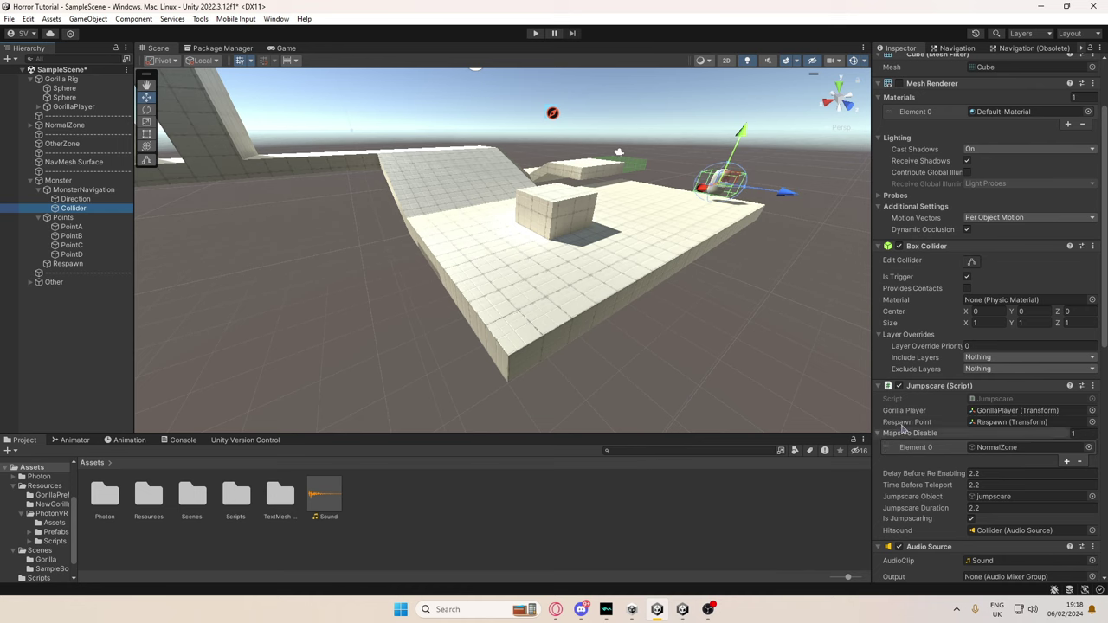
- Assign NormalZone to Element 0 of the Jumpscare script's Maps To Disable list
{"action": "left_click_drag", "start_coordinate": [563, 284], "coordinate": [609, 289], "text": "alt"}
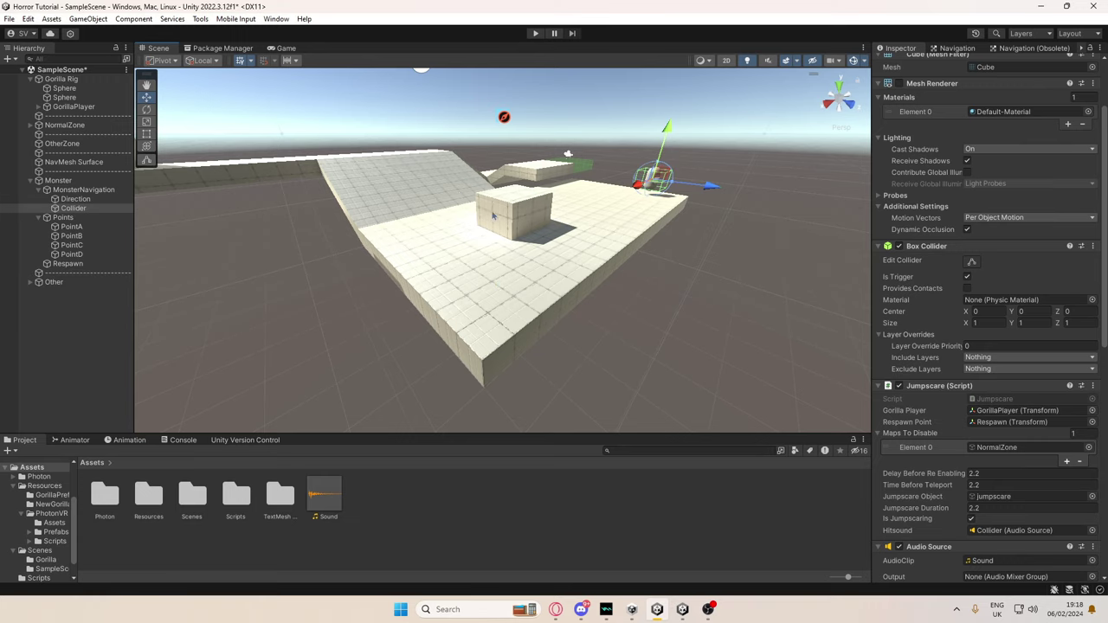
{"action": "right_click_drag", "start_coordinate": [498, 216], "coordinate": [227, 267]}
{"action": "left_click_drag", "start_coordinate": [64, 124], "coordinate": [994, 452]}
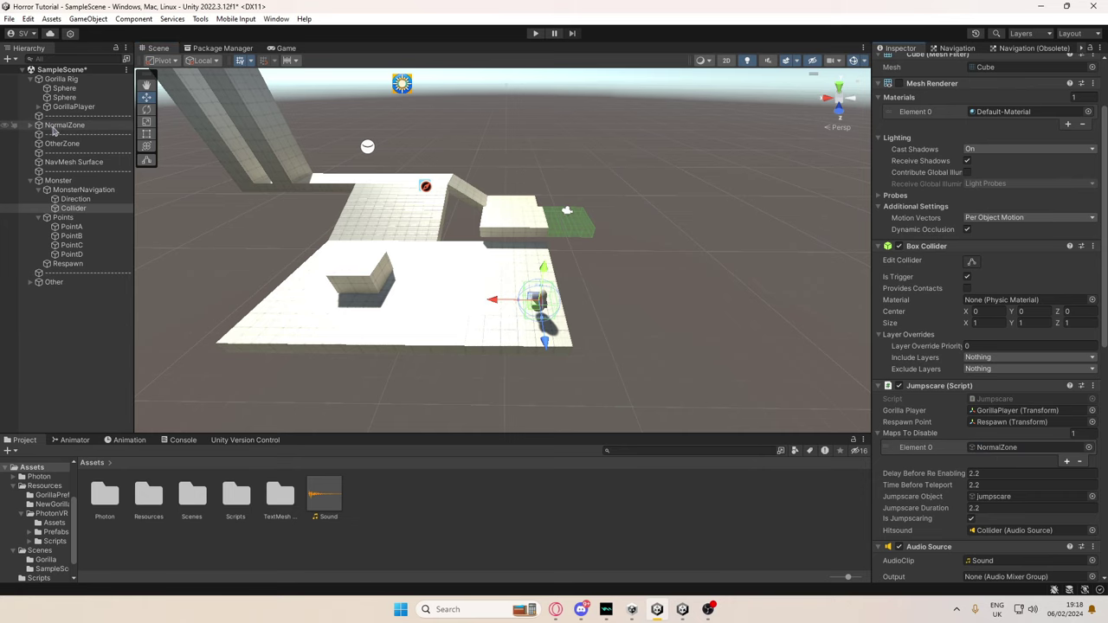
- Compare the Jumpscare script's Delay Before Re Enabling, Time Before Teleport and Jumpscare Duration settings
{"action": "left_click", "coordinate": [972, 485]}
{"action": "left_click", "coordinate": [993, 508]}
{"action": "left_click", "coordinate": [990, 484]}
{"action": "left_click", "coordinate": [992, 475]}
{"action": "left_click", "coordinate": [994, 508]}
{"action": "left_click", "coordinate": [994, 485]}
{"action": "left_click", "coordinate": [993, 474]}
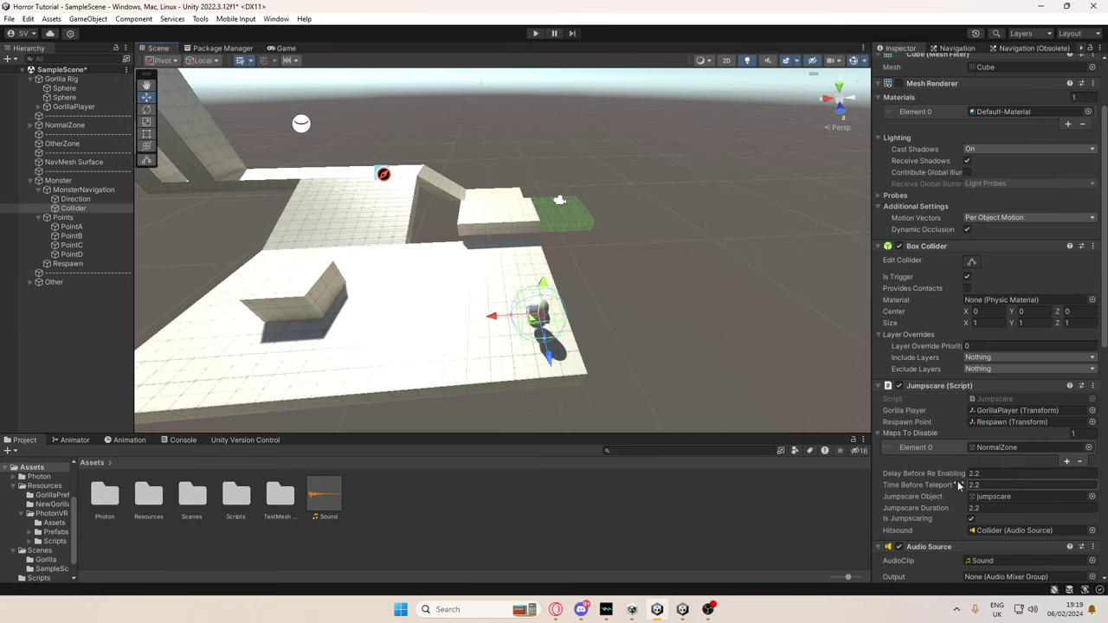
- Expand GorillaPlayer down to Main Camera's children and activate the jumpscare object
{"action": "right_click_drag", "start_coordinate": [304, 277], "coordinate": [349, 214]}
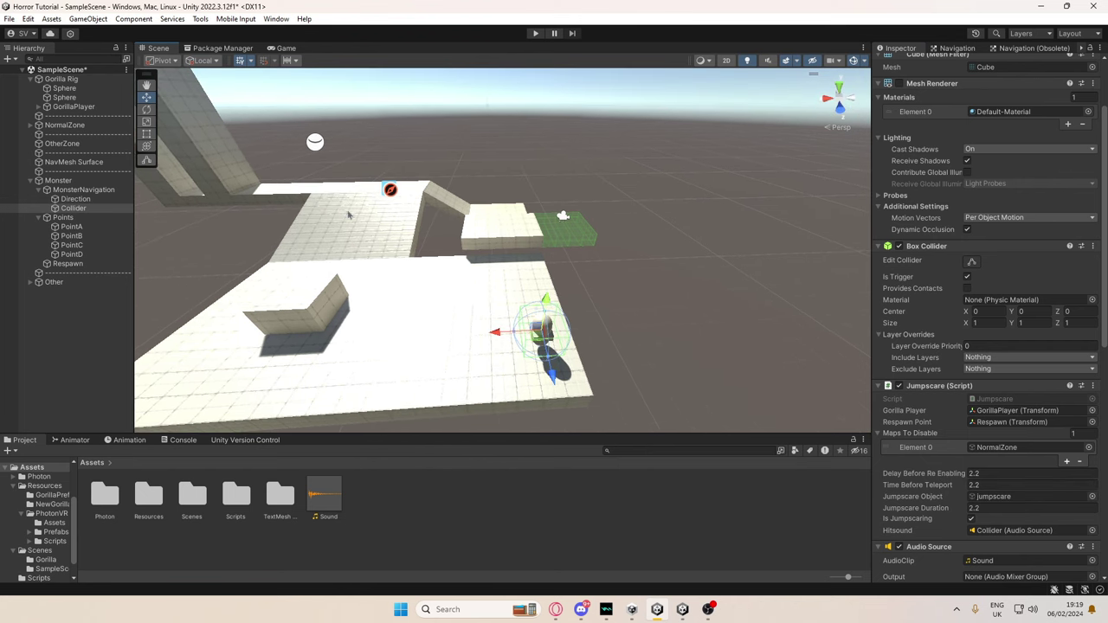
{"action": "left_click", "coordinate": [38, 106]}
{"action": "left_click", "coordinate": [74, 117]}
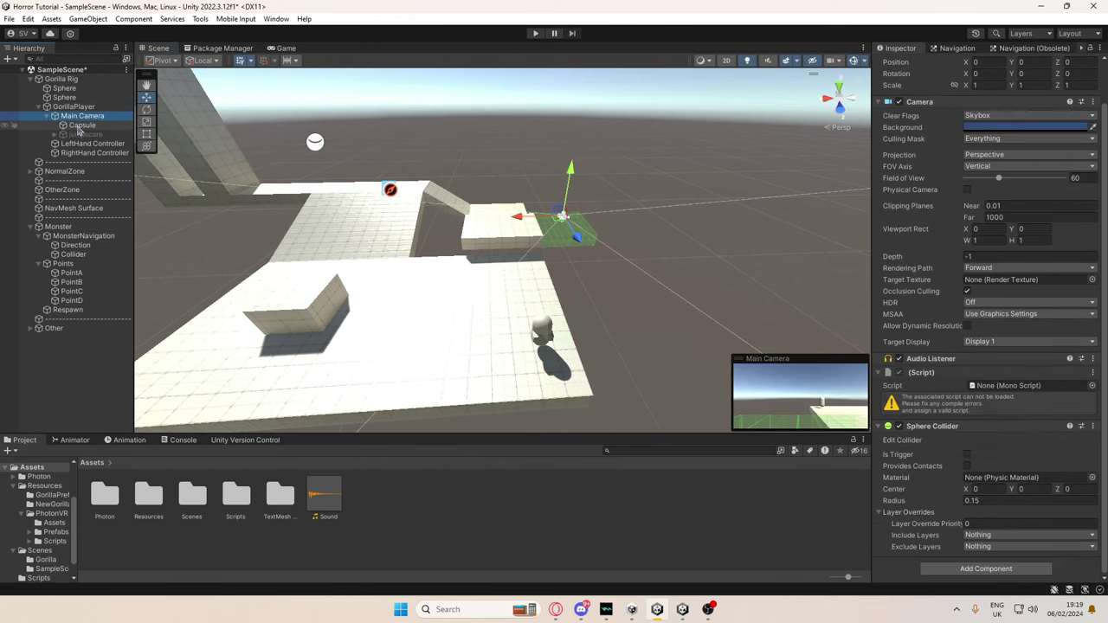
{"action": "right_click_drag", "start_coordinate": [519, 212], "coordinate": [551, 168]}
{"action": "key", "text": "w"}
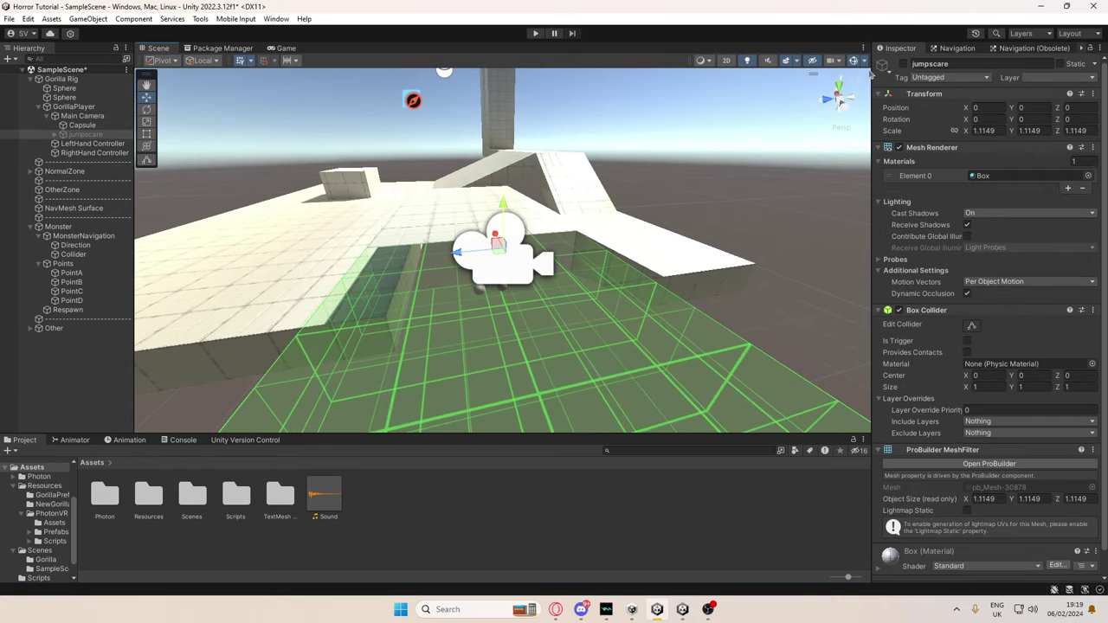
{"action": "right_click_drag", "start_coordinate": [744, 138], "coordinate": [883, 90]}
{"action": "left_click", "coordinate": [903, 65]}
{"action": "key", "text": "d"}
{"action": "key", "text": "w"}
{"action": "key", "text": "f"}
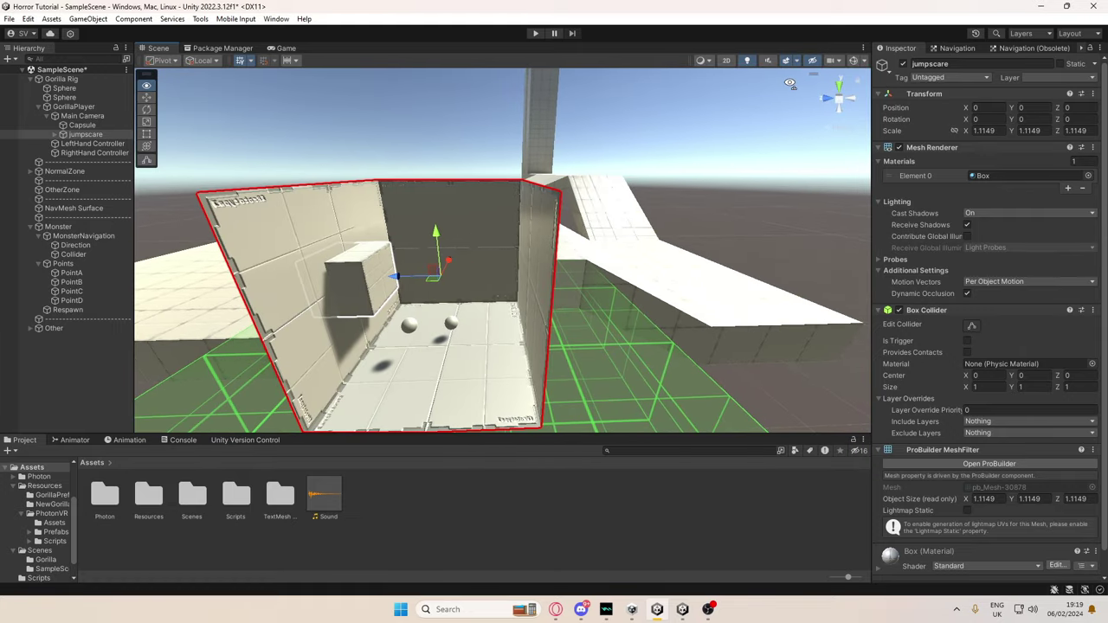
- Flip the jumpscare box's normals with ProBuilder and flip them back so they face inward
{"action": "left_click", "coordinate": [989, 463]}
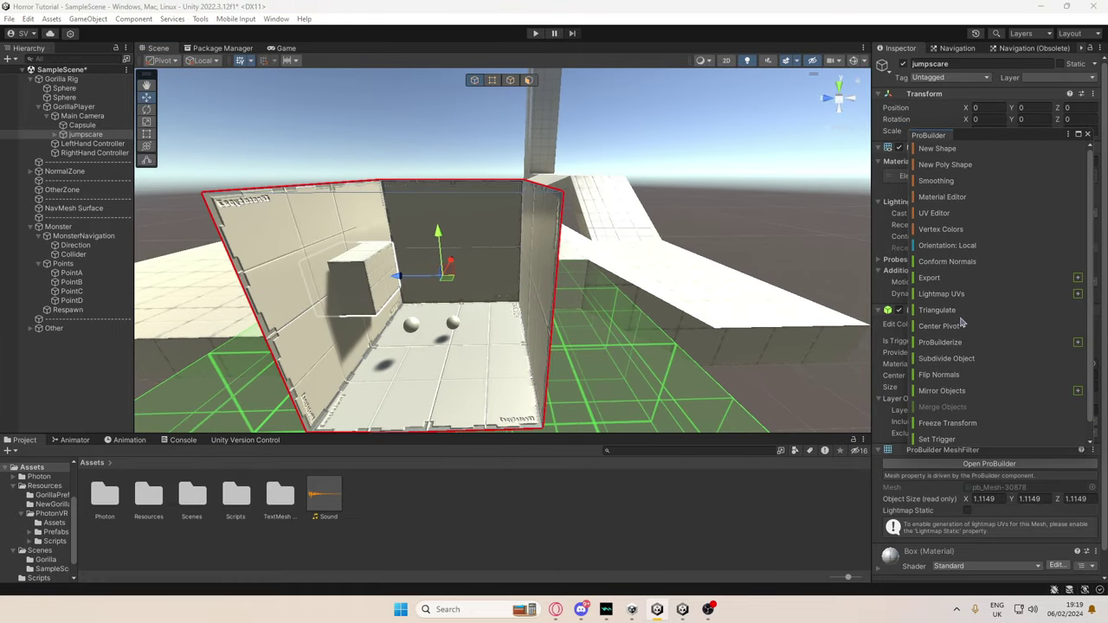
{"action": "left_click", "coordinate": [957, 380]}
{"action": "left_click", "coordinate": [957, 380]}
{"action": "left_click", "coordinate": [957, 379]}
{"action": "key", "text": "w"}
{"action": "right_click_drag", "start_coordinate": [813, 333], "coordinate": [529, 194]}
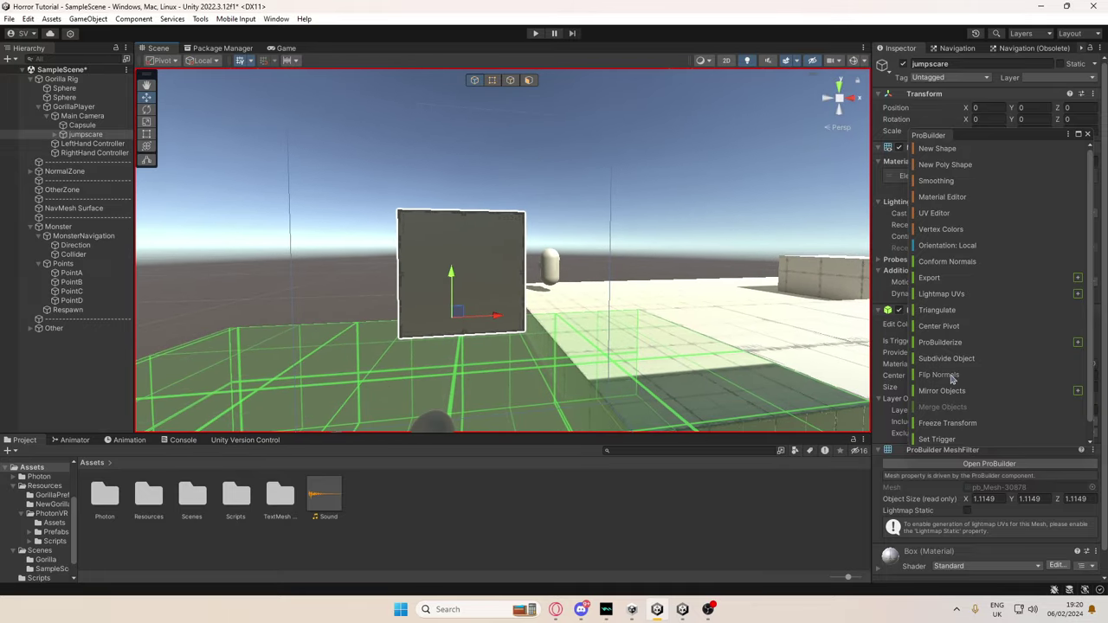
{"action": "left_click", "coordinate": [950, 376]}
{"action": "right_click_drag", "start_coordinate": [662, 264], "coordinate": [652, 294]}
{"action": "key", "text": "s"}
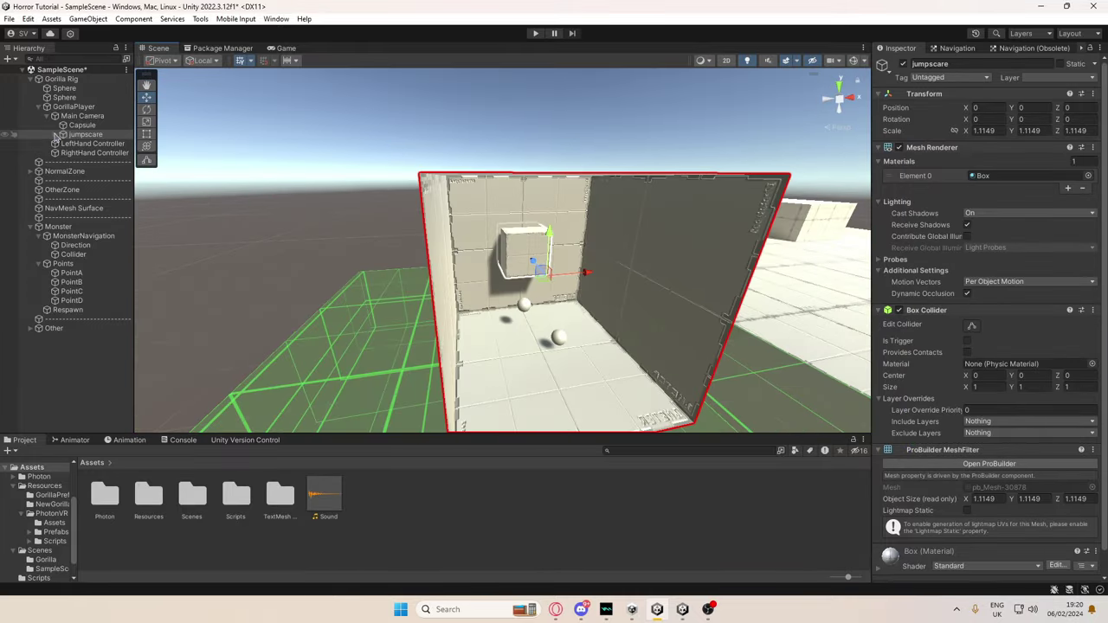
- Expand the jumpscare object and examine its Cube child inside the box
{"action": "left_click_drag", "start_coordinate": [52, 337], "coordinate": [86, 134]}
{"action": "double_click", "coordinate": [84, 143]}
{"action": "right_click_drag", "start_coordinate": [336, 163], "coordinate": [340, 168]}
{"action": "right_click_drag", "start_coordinate": [412, 183], "coordinate": [440, 176]}
{"action": "key", "text": "s"}
{"action": "key", "text": "w"}
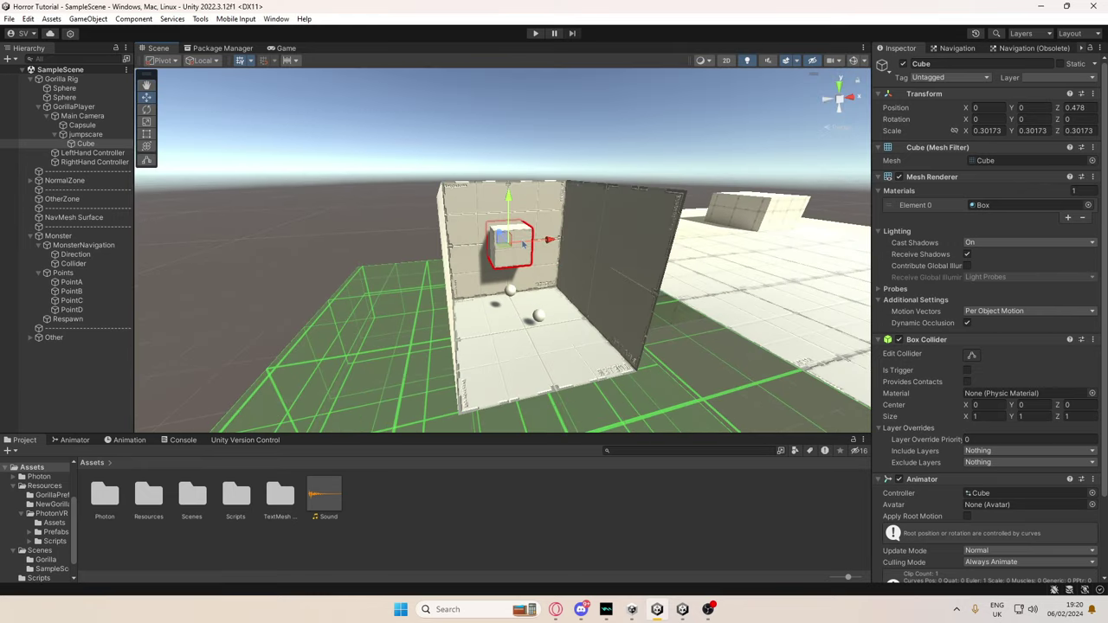
- Collapse the jumpscare object and deactivate it
{"action": "left_click", "coordinate": [95, 135]}
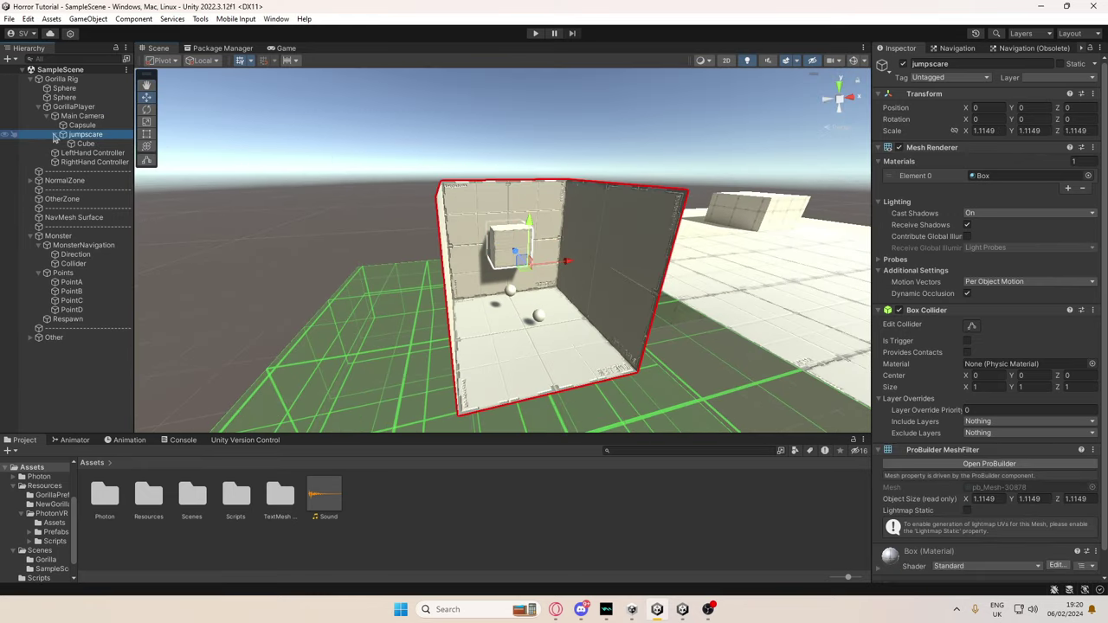
{"action": "left_click", "coordinate": [55, 135]}
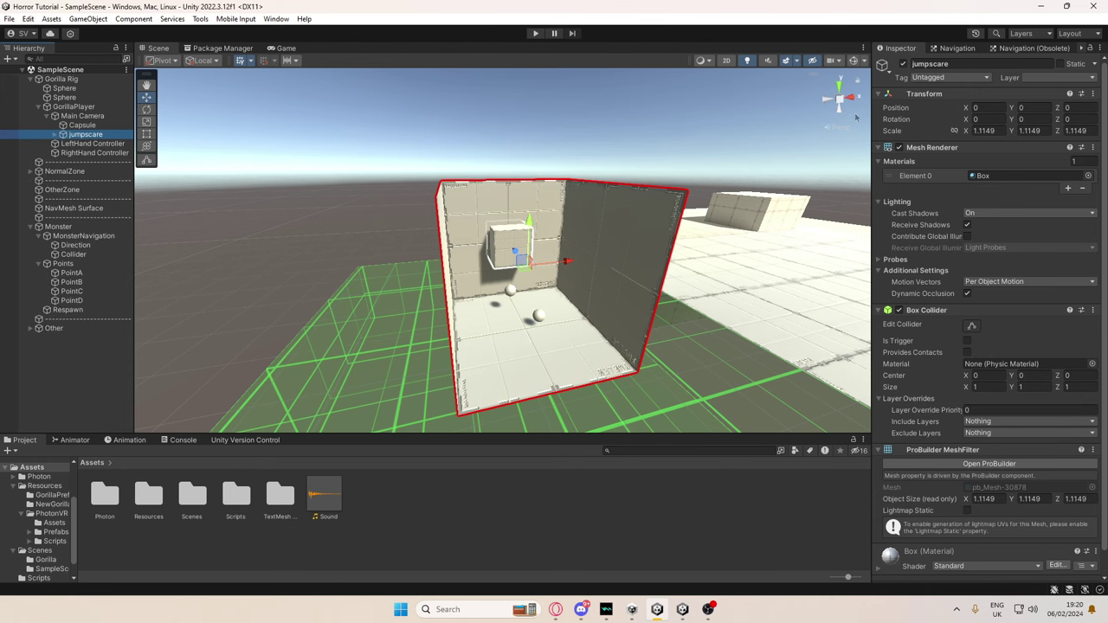
{"action": "left_click", "coordinate": [903, 64]}
- Assign the jumpscare object as Jumpscare Object in the Collider's Jumpscare script
{"action": "scroll", "coordinate": [1017, 413], "scroll_direction": "down", "scroll_amount": 5}
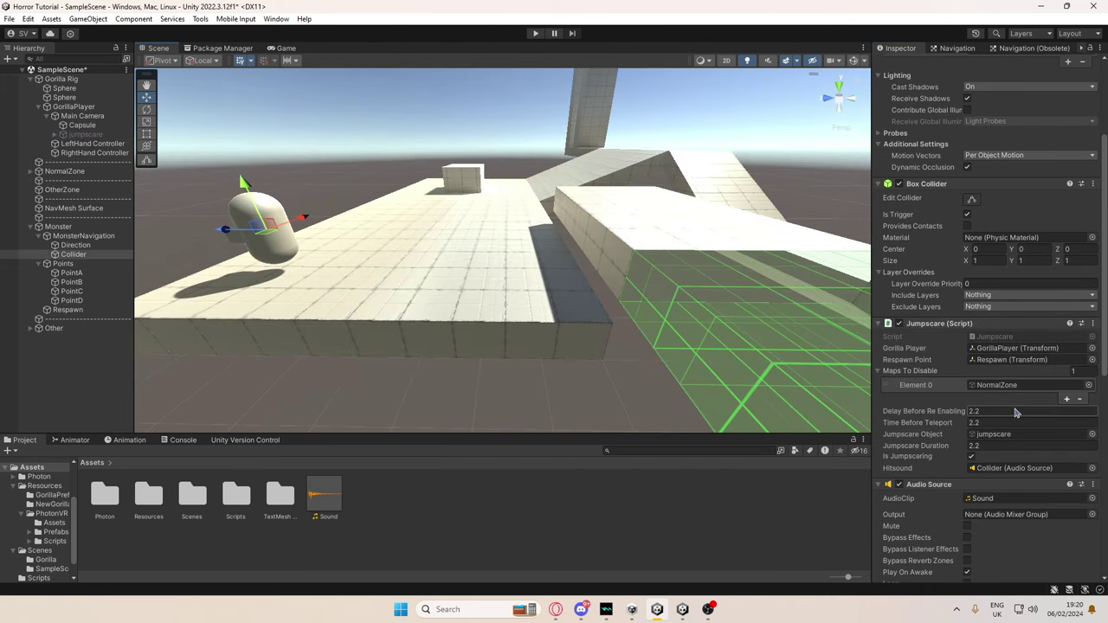
{"action": "left_click", "coordinate": [983, 403]}
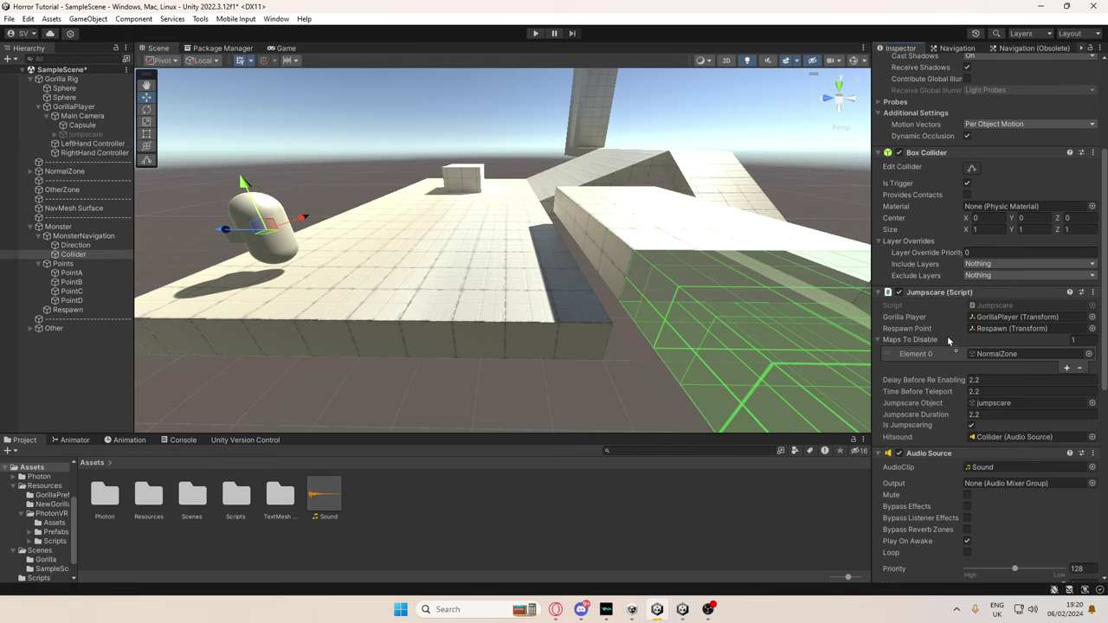
{"action": "left_click_drag", "start_coordinate": [983, 404], "coordinate": [984, 407]}
- Try to add an Audio Source component to the Collider object
{"action": "left_click", "coordinate": [952, 453]}
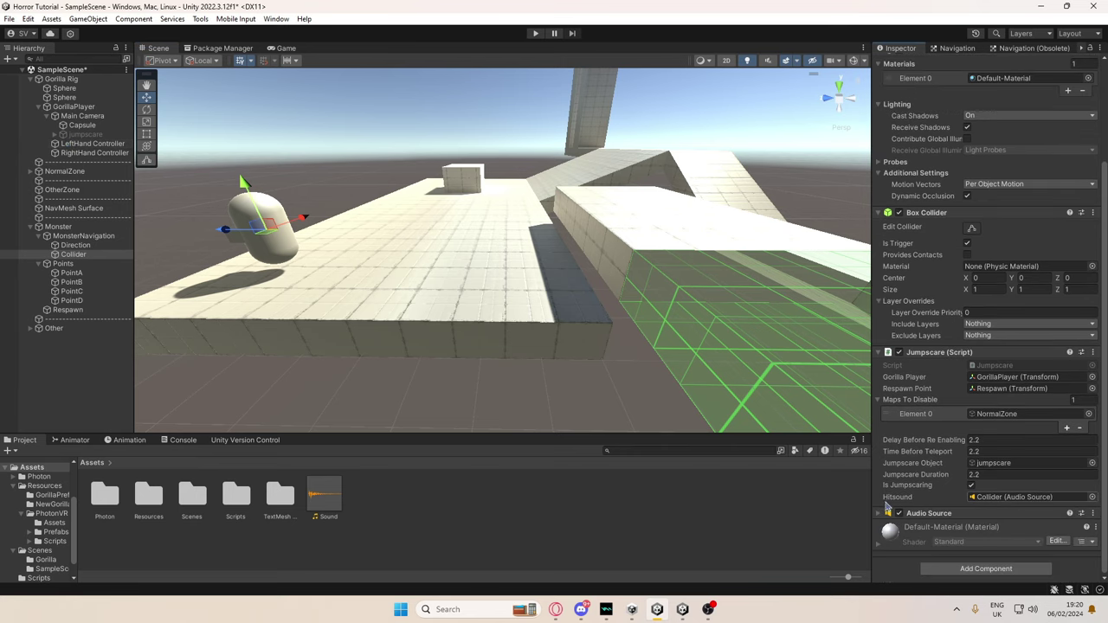
{"action": "left_click", "coordinate": [979, 571]}
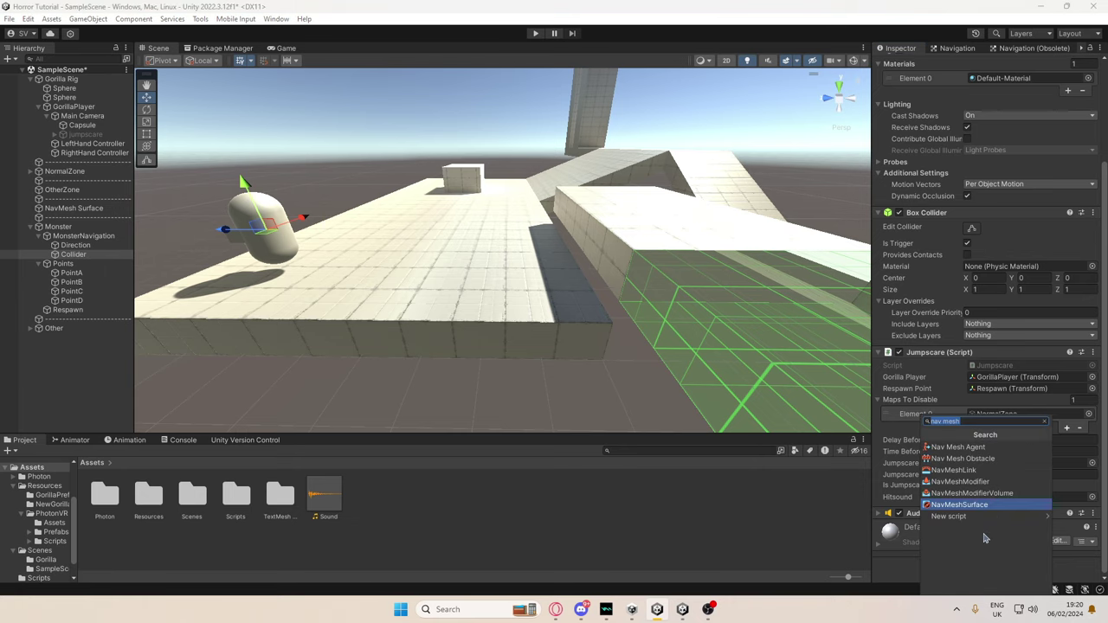
{"action": "type", "text": "audio sou"}
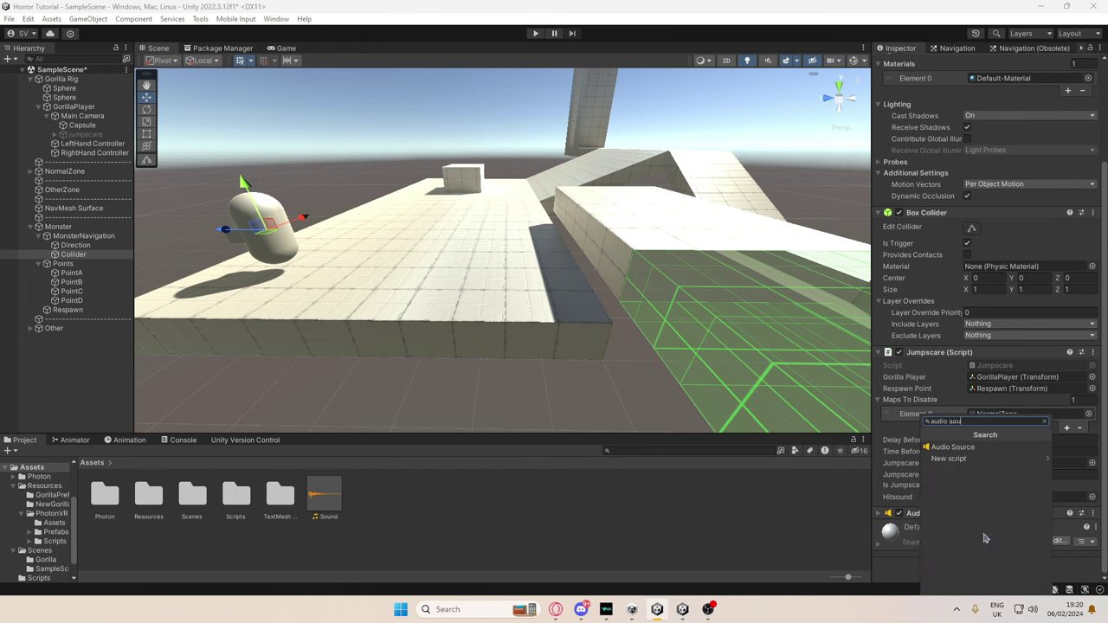
{"action": "type", "text": "r"}
{"action": "key", "text": "Return"}
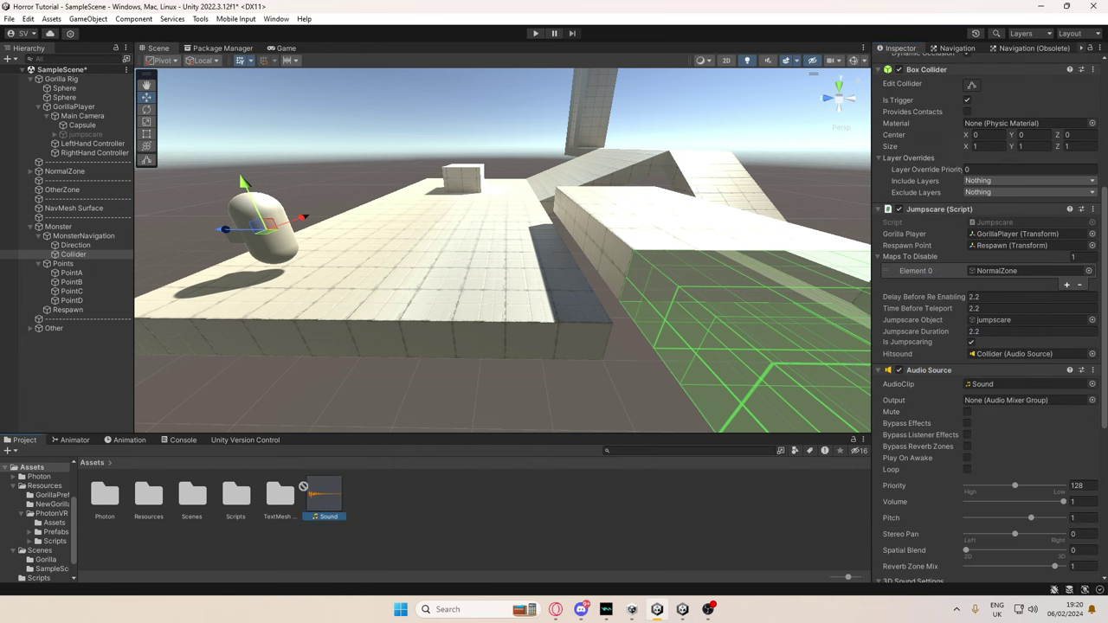
- Assign Sound as the Audio Source's AudioClip and check the selection in the audio clip picker
{"action": "left_click_drag", "start_coordinate": [320, 502], "coordinate": [984, 386]}
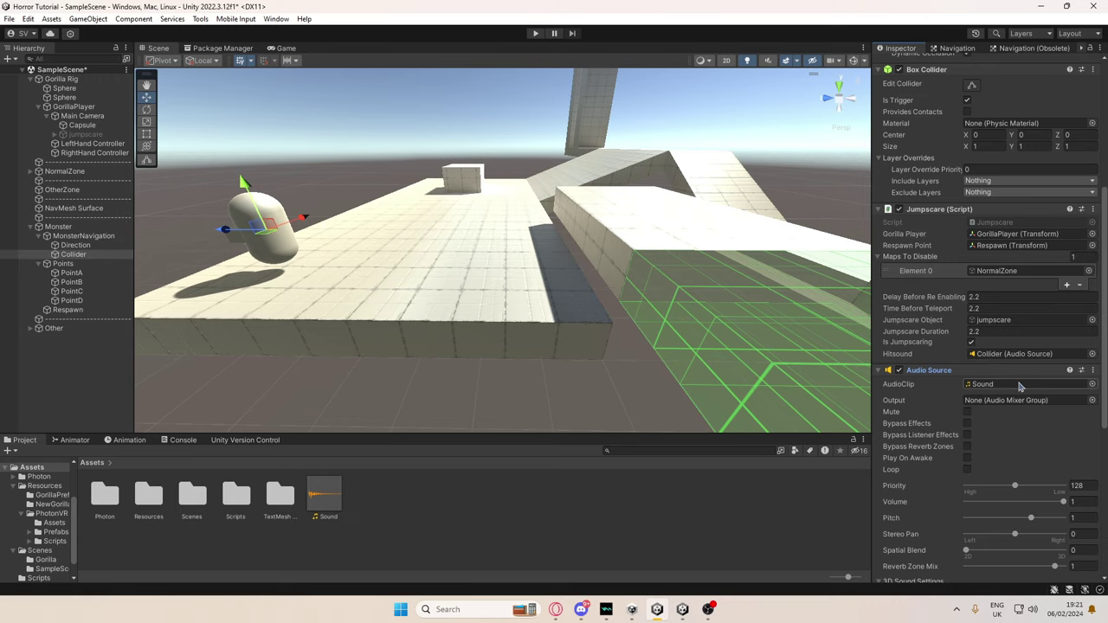
{"action": "left_click", "coordinate": [1020, 386]}
{"action": "left_click", "coordinate": [1092, 385]}
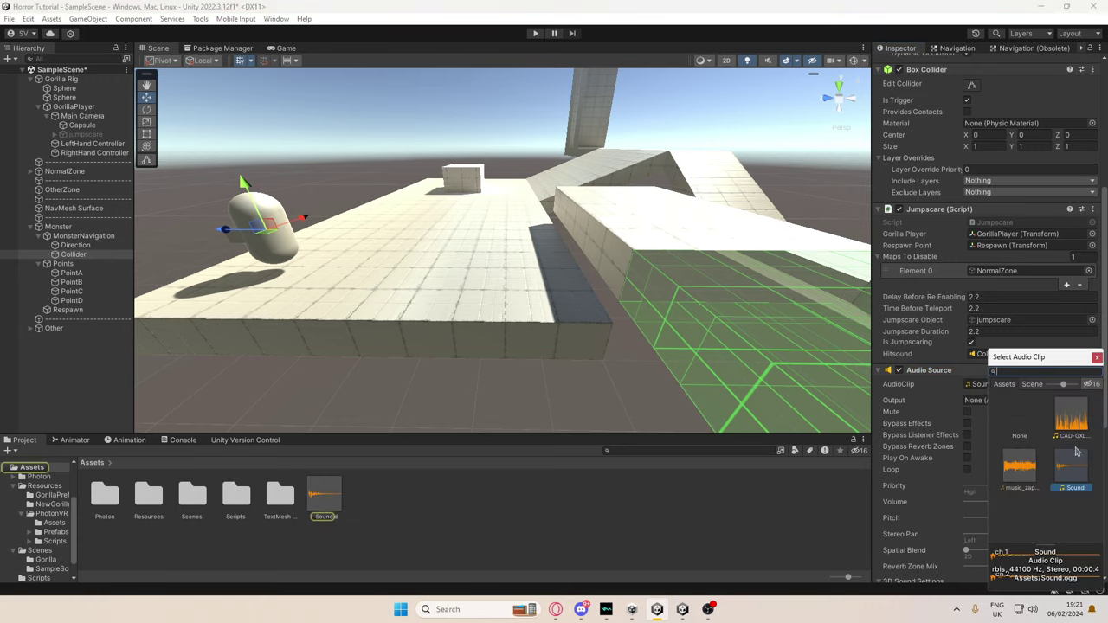
{"action": "left_click", "coordinate": [1096, 358]}
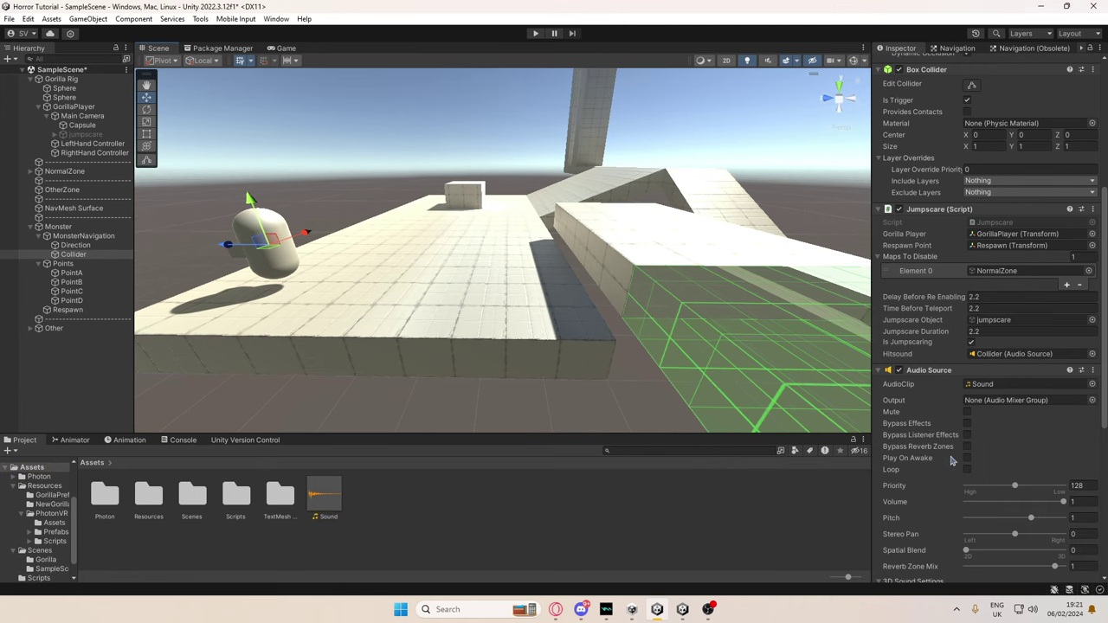
- Keep Play On Awake off and the Volume at 1 for the Collider's Audio Source
{"action": "left_click", "coordinate": [967, 458]}
{"action": "scroll", "coordinate": [1010, 460], "scroll_direction": "down", "scroll_amount": 3}
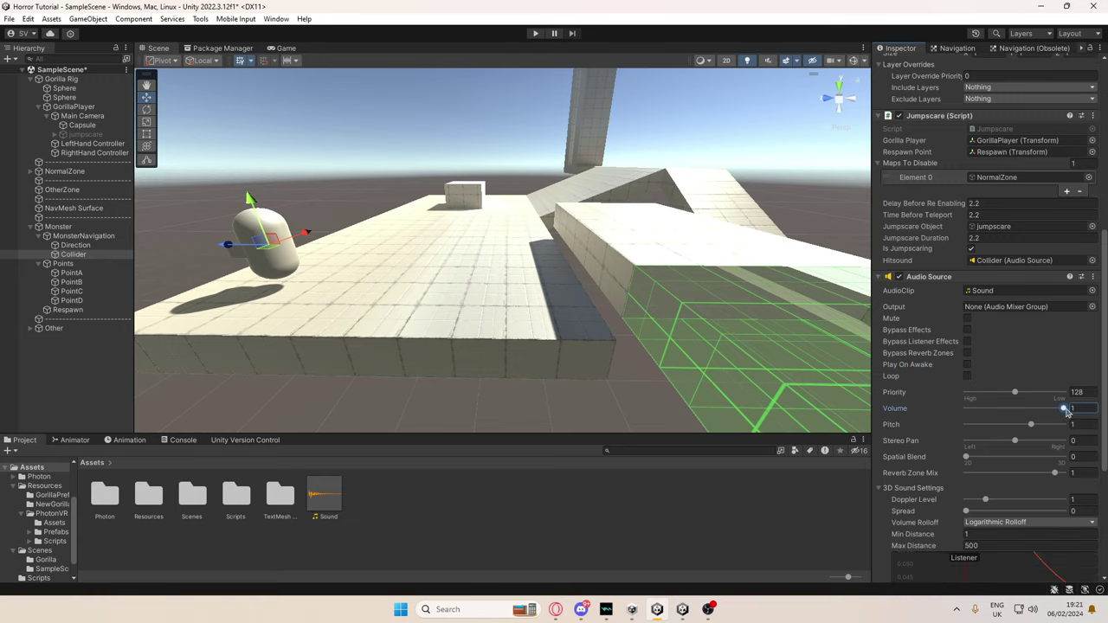
{"action": "mouse_move", "coordinate": [1066, 410]}
{"action": "left_mouse_down"}
{"action": "mouse_move", "coordinate": [1013, 411]}
{"action": "mouse_move", "coordinate": [1063, 412]}
{"action": "left_mouse_up"}
- Assign the Collider's Audio Source to Hitsound in the Jumpscare script
{"action": "scroll", "coordinate": [893, 275], "scroll_direction": "up", "scroll_amount": 5}
{"action": "left_click", "coordinate": [993, 498]}
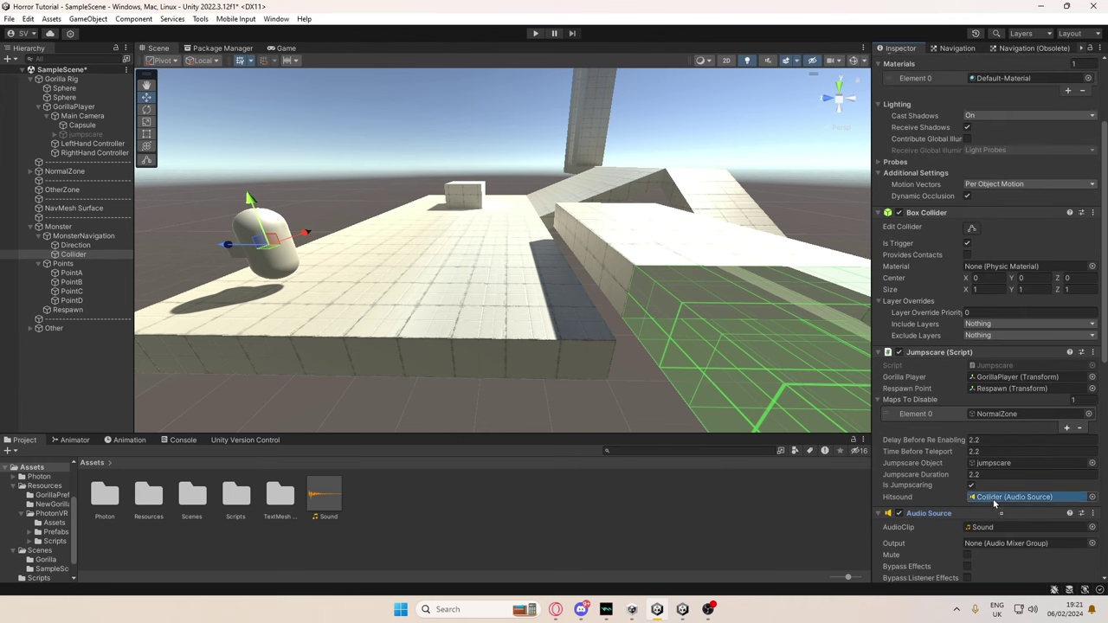
- Check the Collider selection in the audio source picker for Hitsound
{"action": "left_click", "coordinate": [1091, 497]}
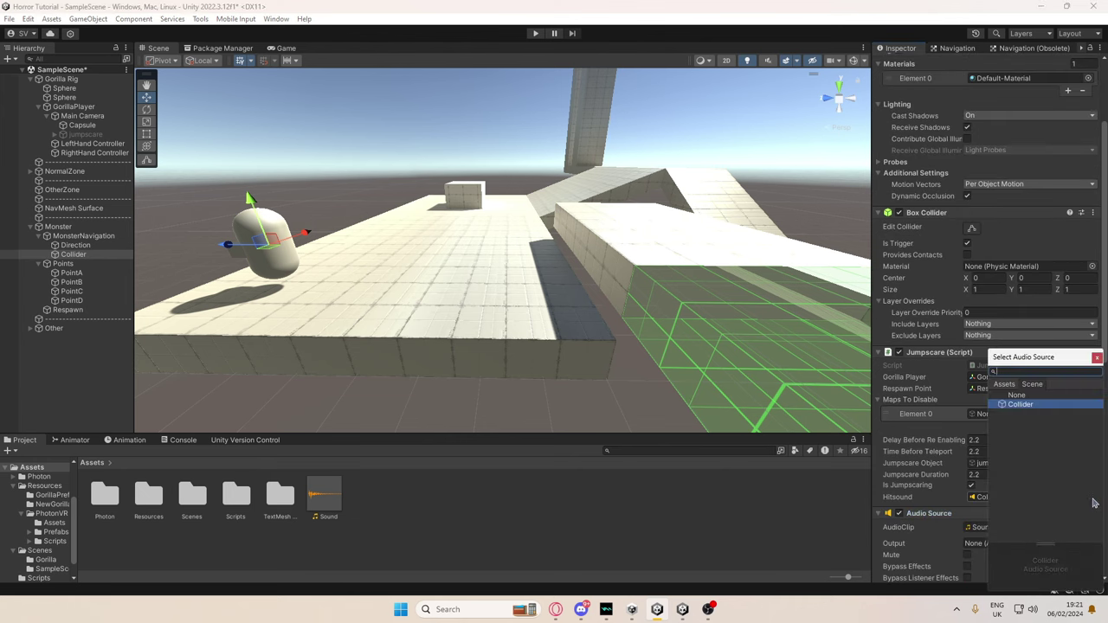
{"action": "left_click", "coordinate": [1042, 410]}
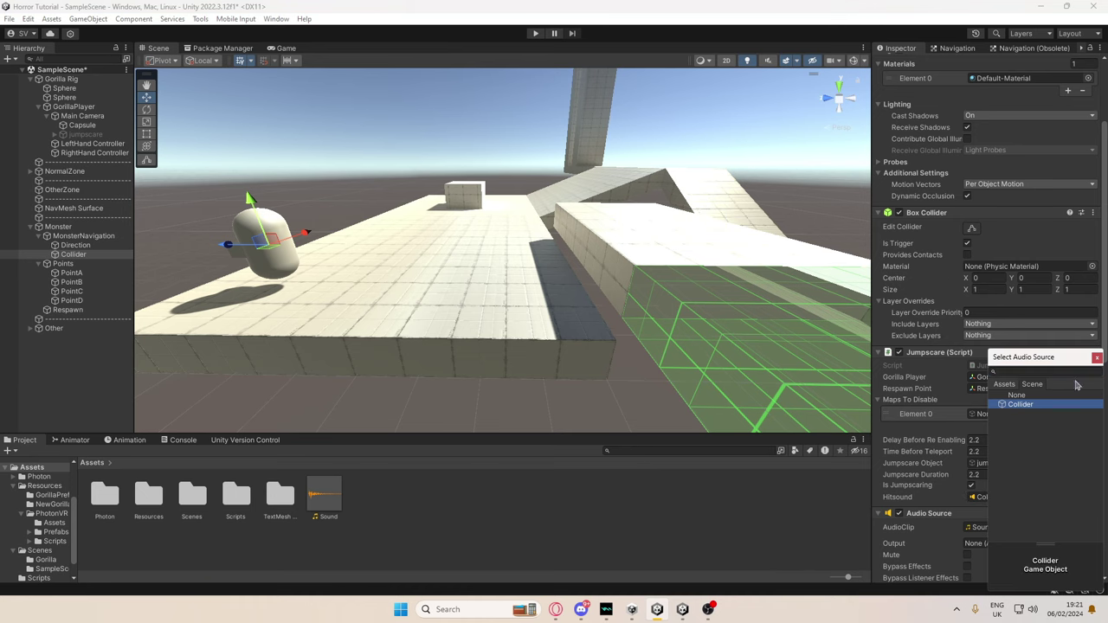
{"action": "right_click_drag", "start_coordinate": [779, 130], "coordinate": [660, 169]}
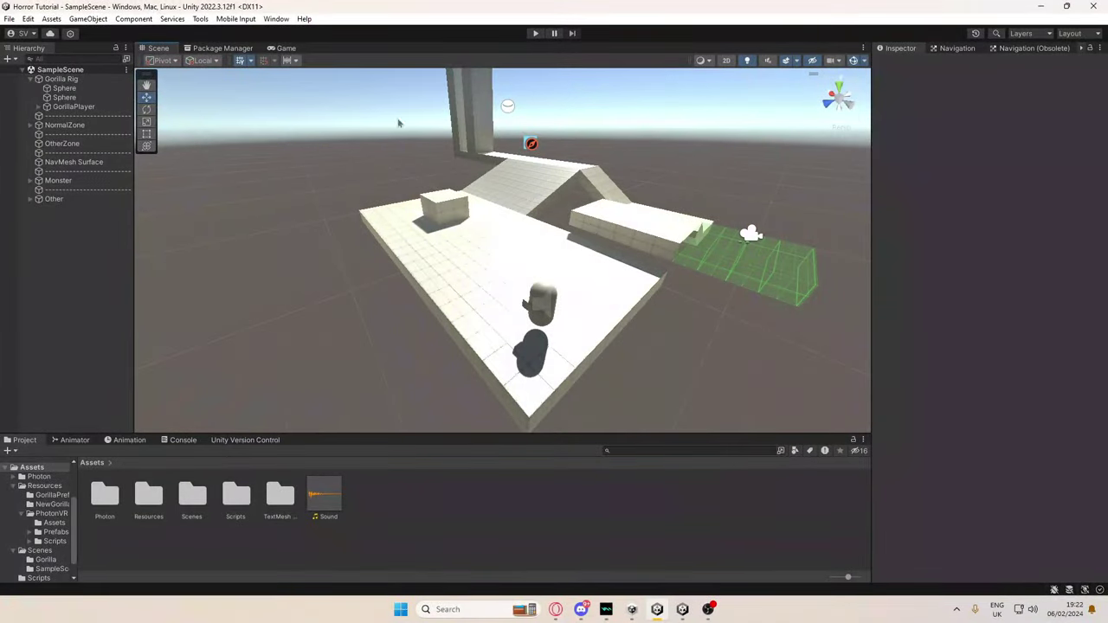
- Open the Navigation (Obsolete) window from the AI tools
{"action": "left_click", "coordinate": [277, 19]}
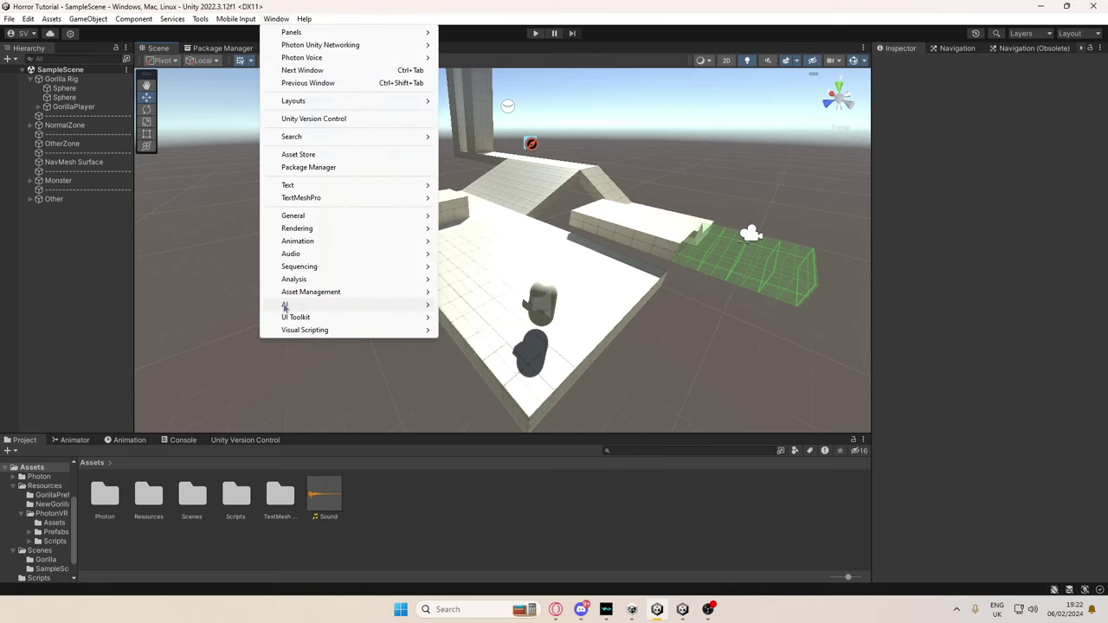
{"action": "mouse_move", "coordinate": [286, 308]}
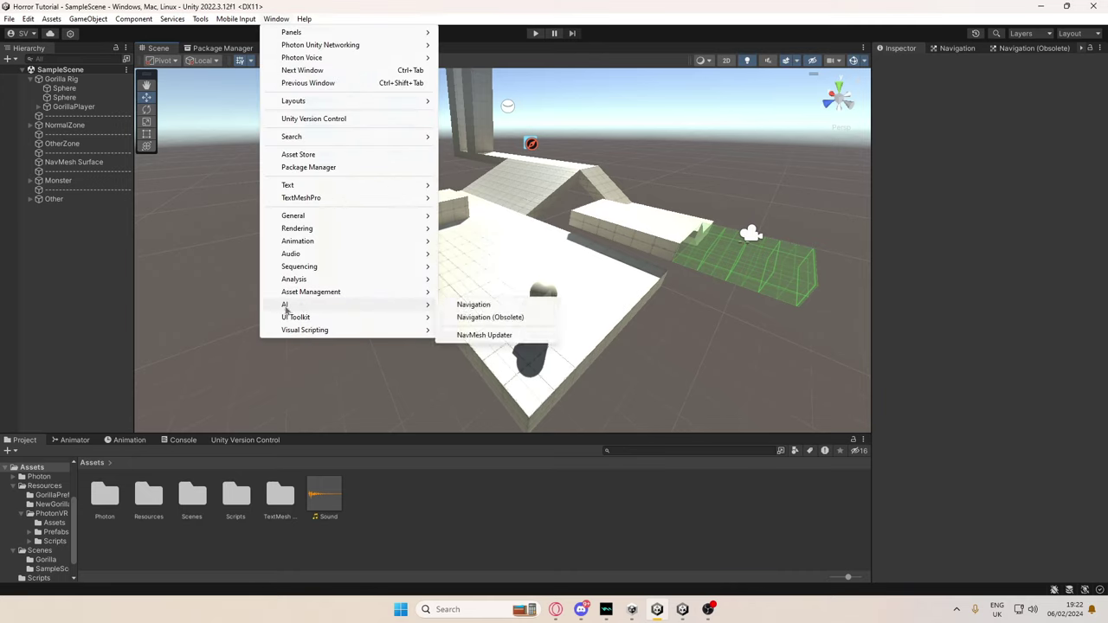
{"action": "left_click", "coordinate": [222, 48]}
{"action": "left_click", "coordinate": [490, 317]}
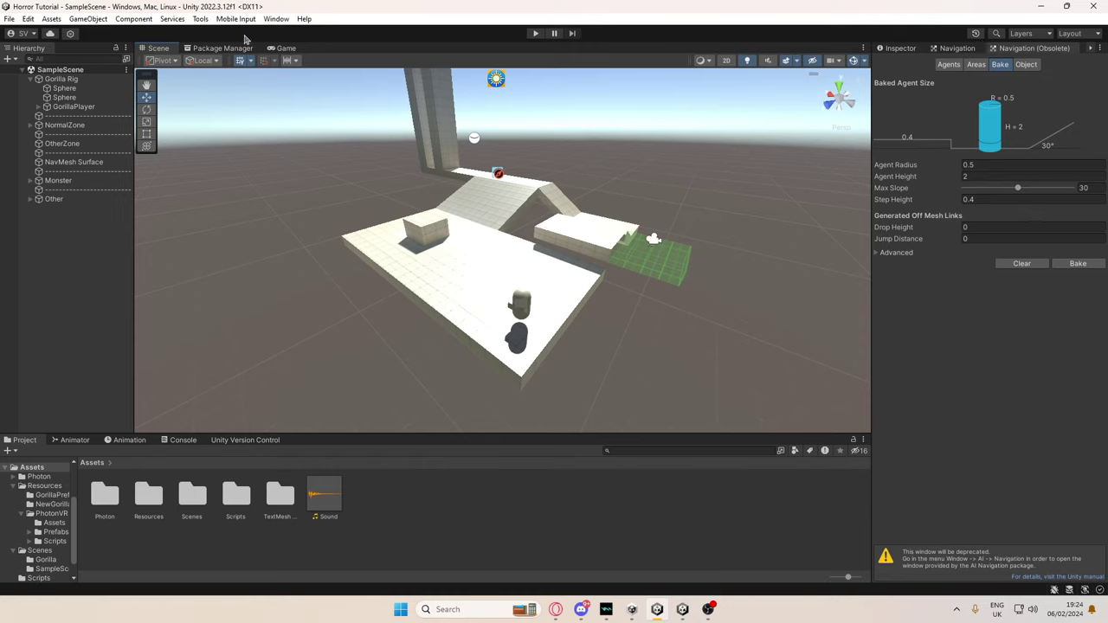
- Compare the Navigation agent settings with the Navigation (Obsolete) bake settings
{"action": "left_click", "coordinate": [957, 55]}
{"action": "left_click", "coordinate": [1048, 53]}
{"action": "left_click", "coordinate": [957, 49]}
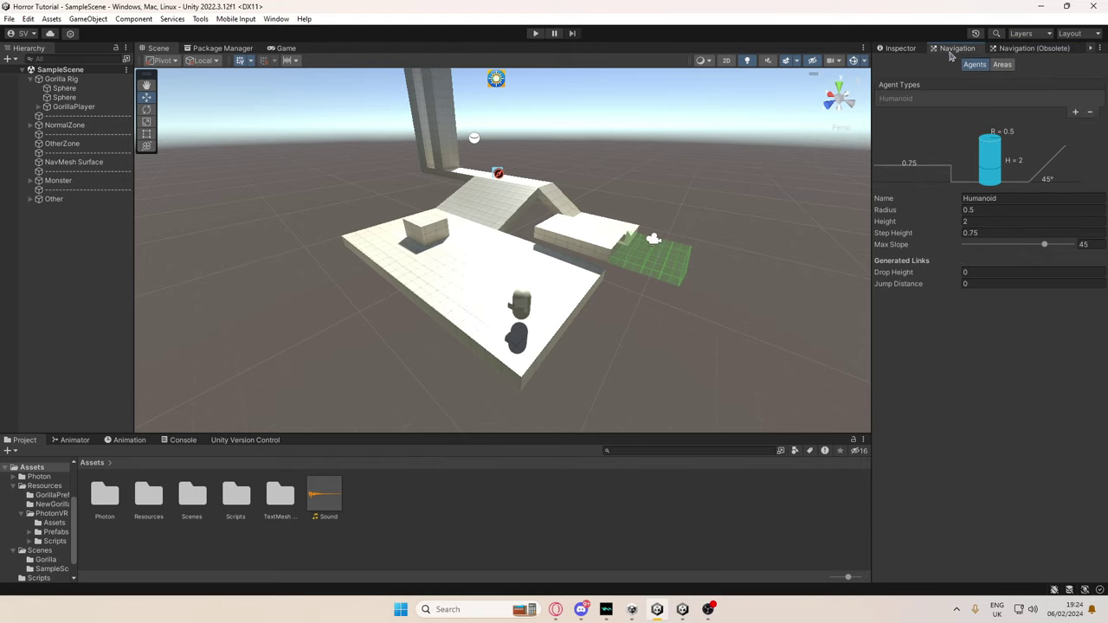
{"action": "left_click", "coordinate": [1030, 50]}
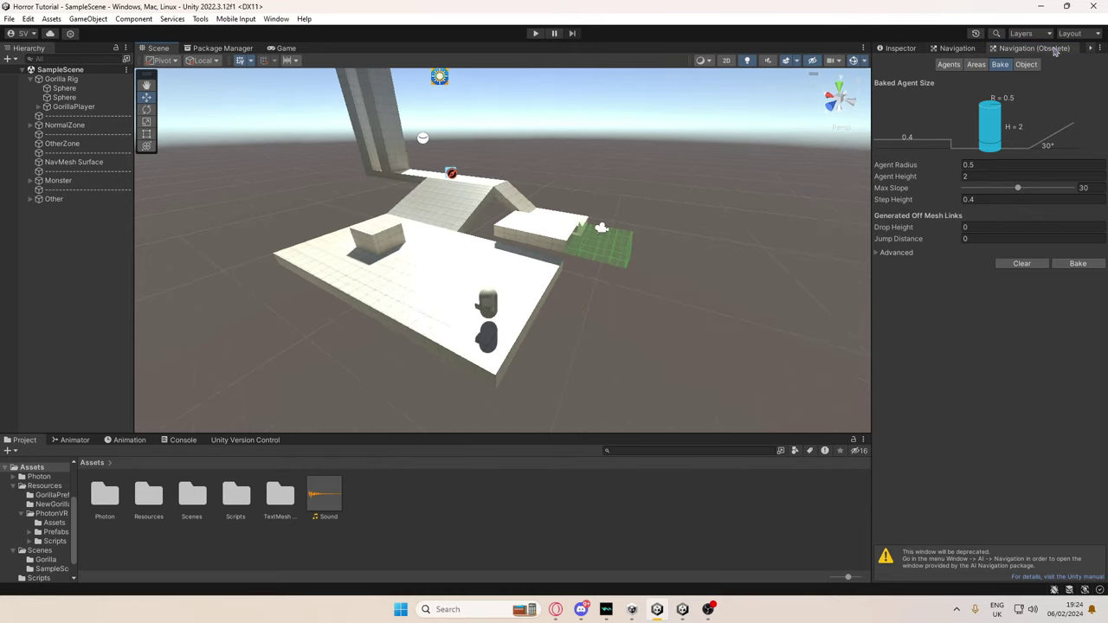
- Bake the map's navigation mesh with the Navigation (Obsolete) bake settings
{"action": "left_click", "coordinate": [956, 67]}
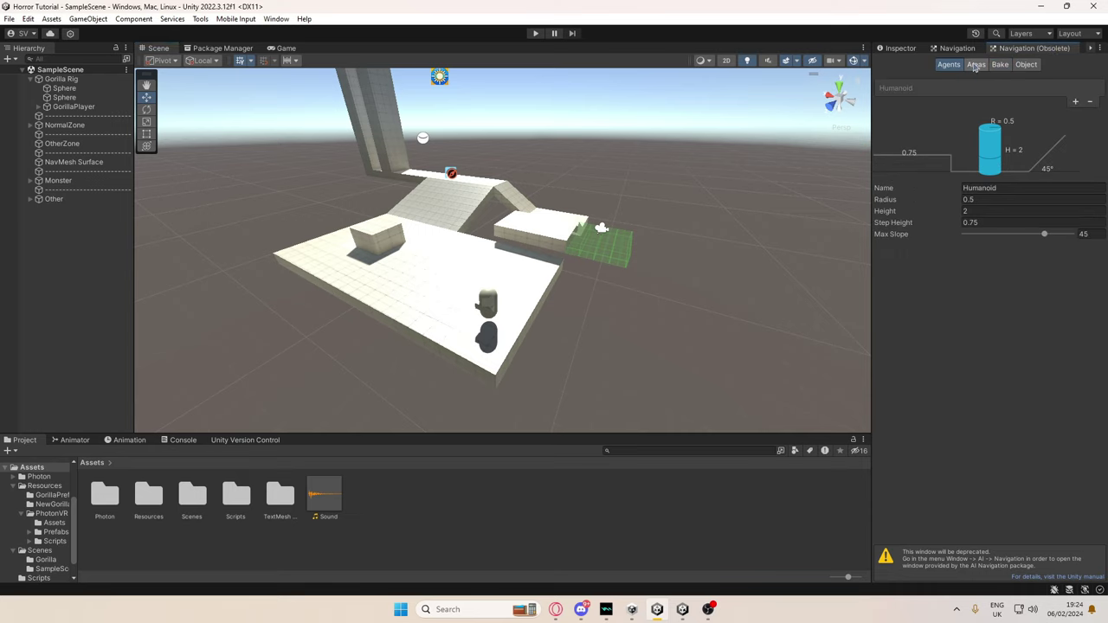
{"action": "left_click", "coordinate": [1000, 65]}
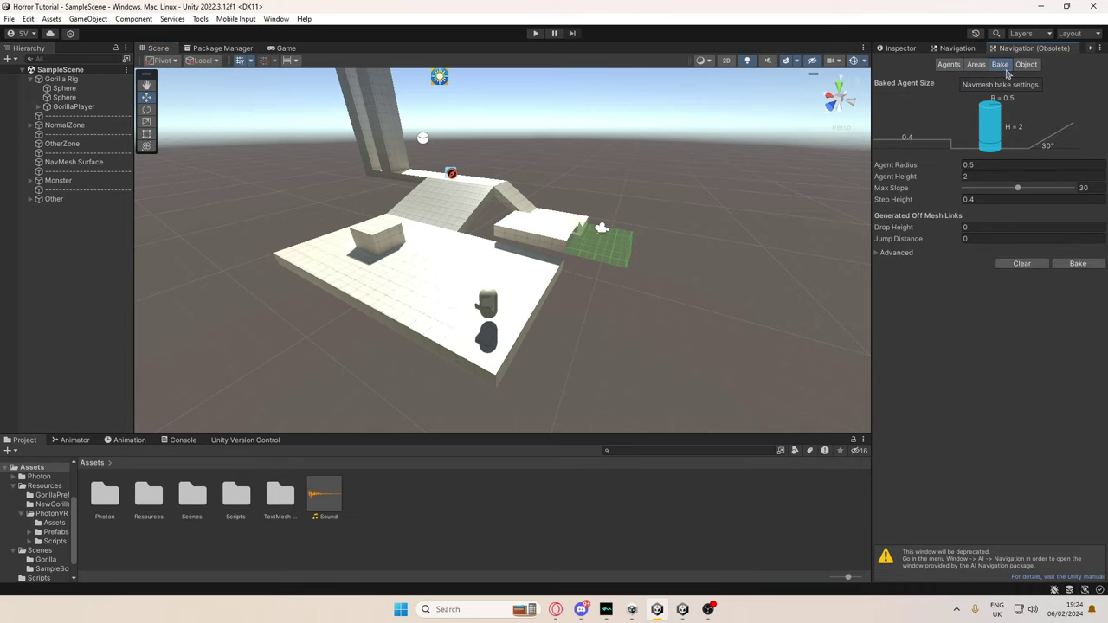
{"action": "left_click", "coordinate": [1077, 264]}
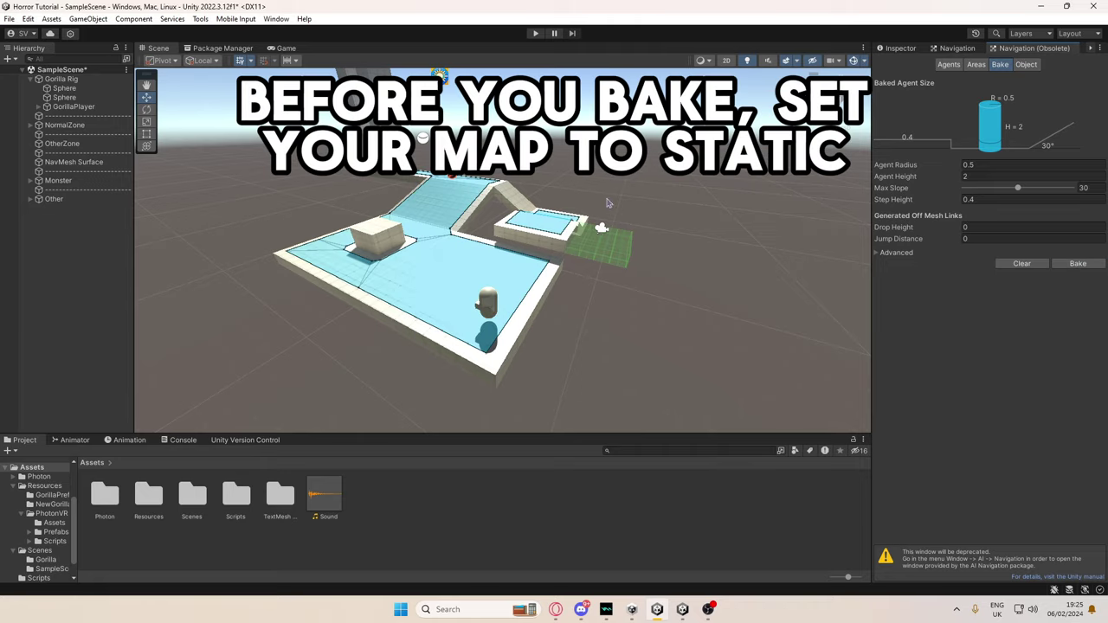
{"action": "left_click_drag", "start_coordinate": [641, 251], "coordinate": [734, 261], "text": "alt"}
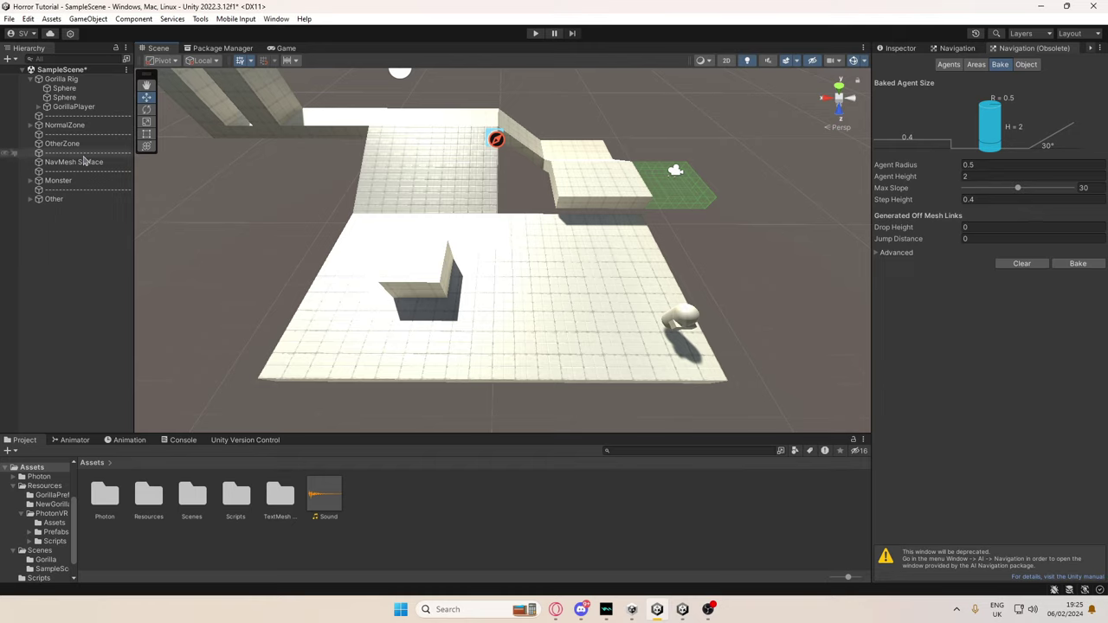
- Locate NavMesh Surface among the AI objects that can be created and select the existing NavMesh Surface object
{"action": "left_click", "coordinate": [52, 163]}
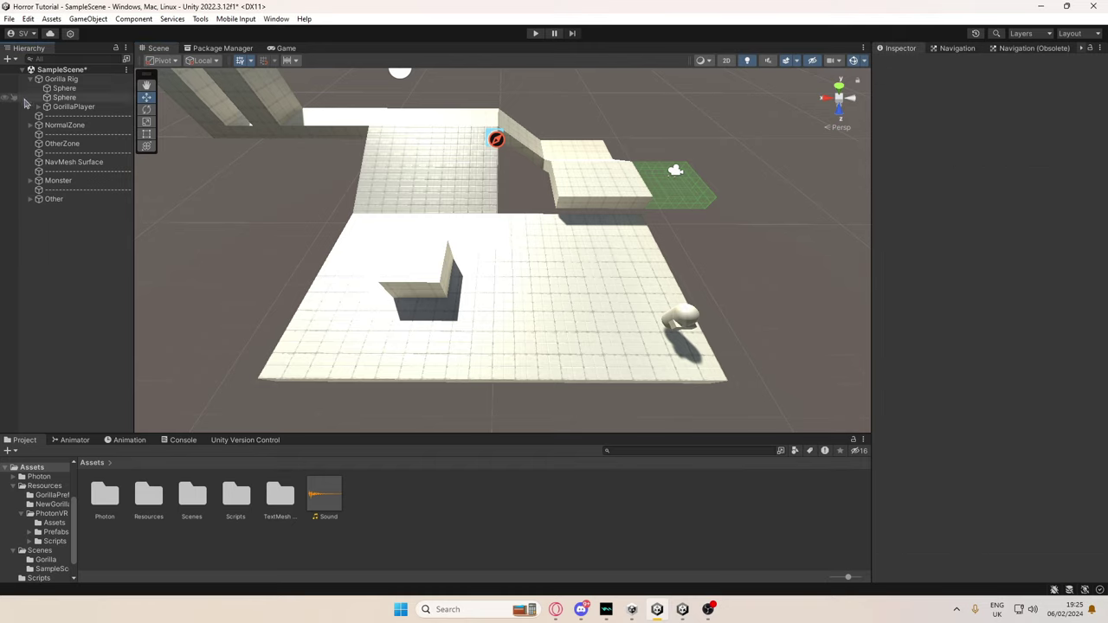
{"action": "left_click", "coordinate": [7, 59]}
{"action": "right_click", "coordinate": [57, 278]}
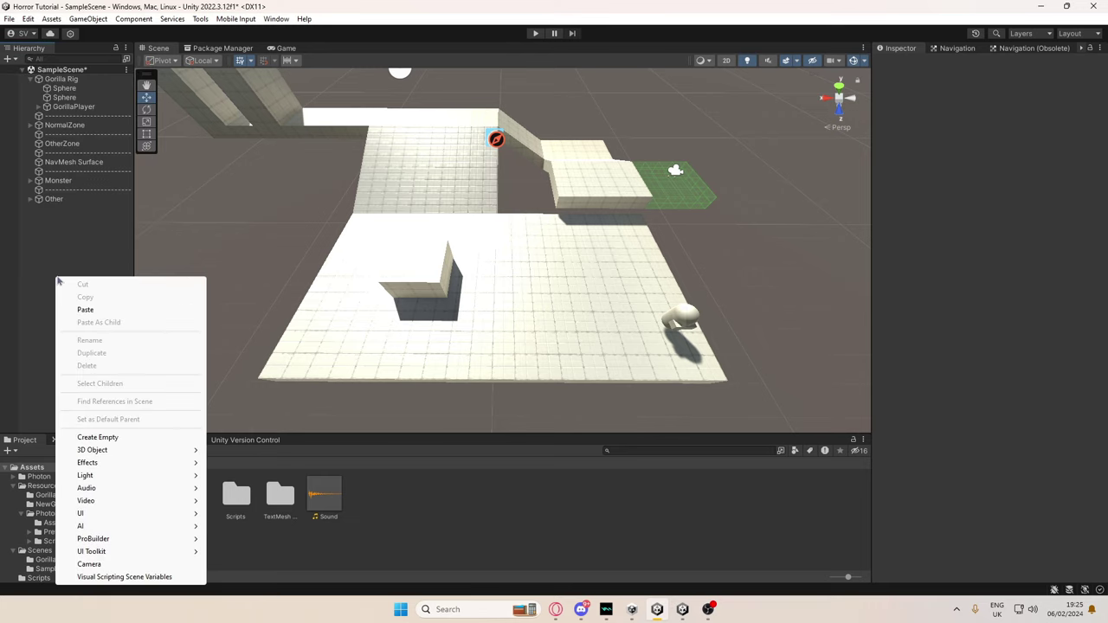
{"action": "left_click", "coordinate": [8, 61]}
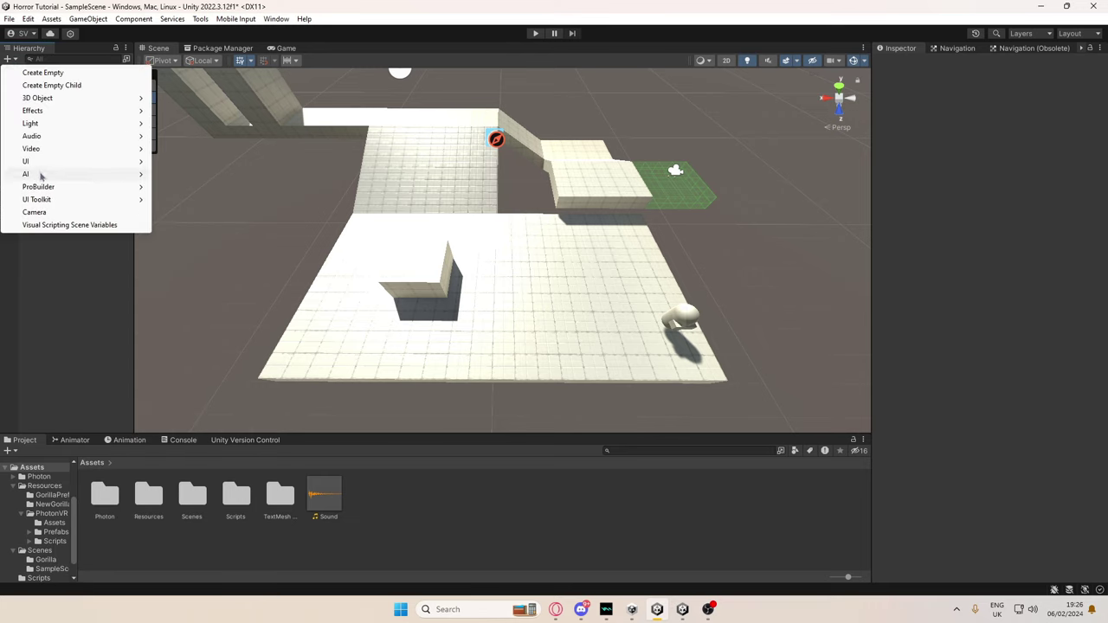
{"action": "mouse_move", "coordinate": [87, 174]}
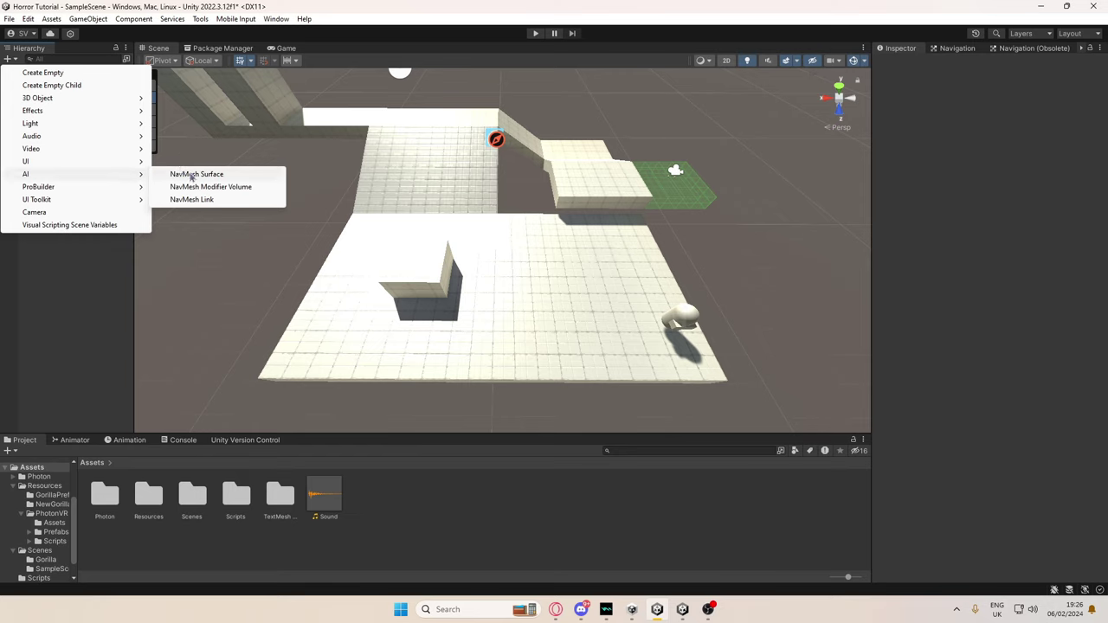
{"action": "left_click", "coordinate": [192, 176]}
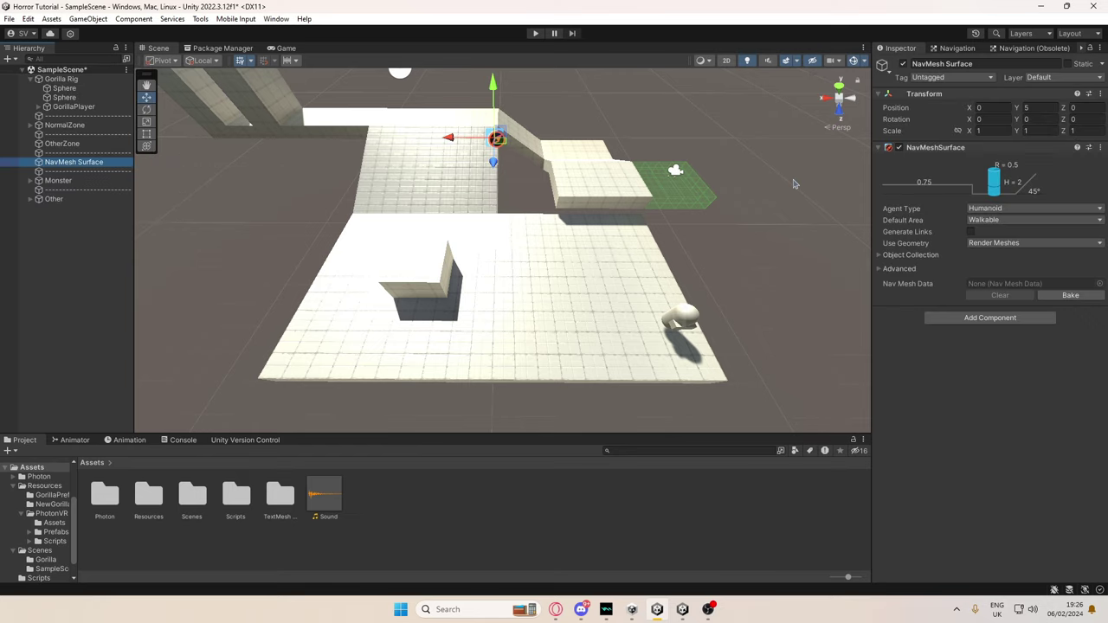
- Look up NavMeshSurface among the addable components of the NavMesh Surface object by searching for "navmesh"
{"action": "left_click", "coordinate": [879, 149]}
{"action": "left_click", "coordinate": [879, 149]}
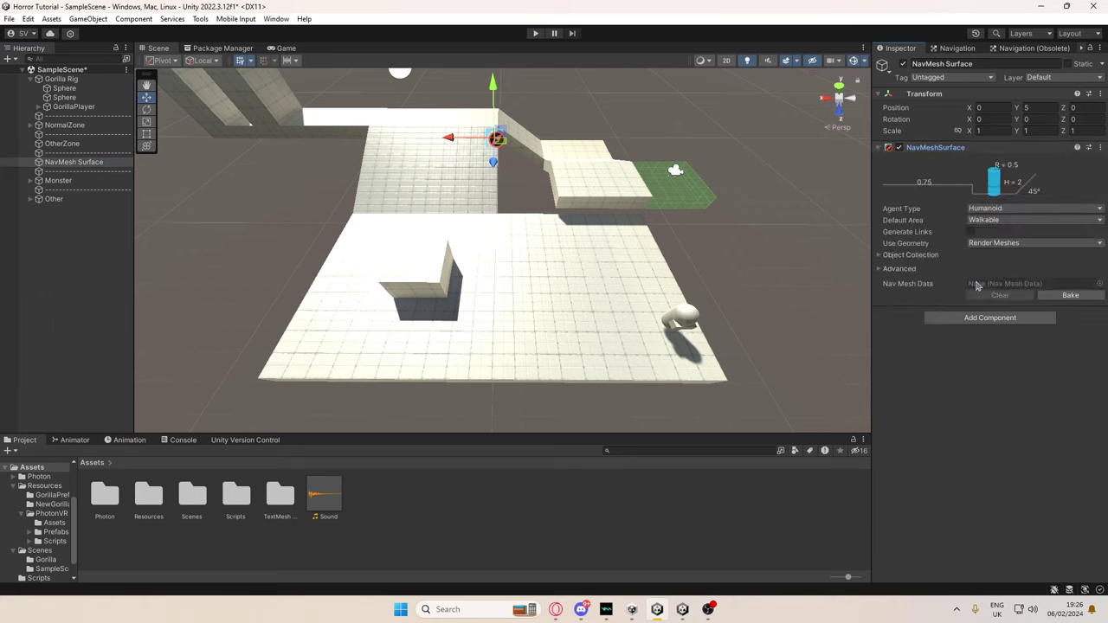
{"action": "left_click", "coordinate": [984, 318]}
{"action": "type", "text": "navmesh"}
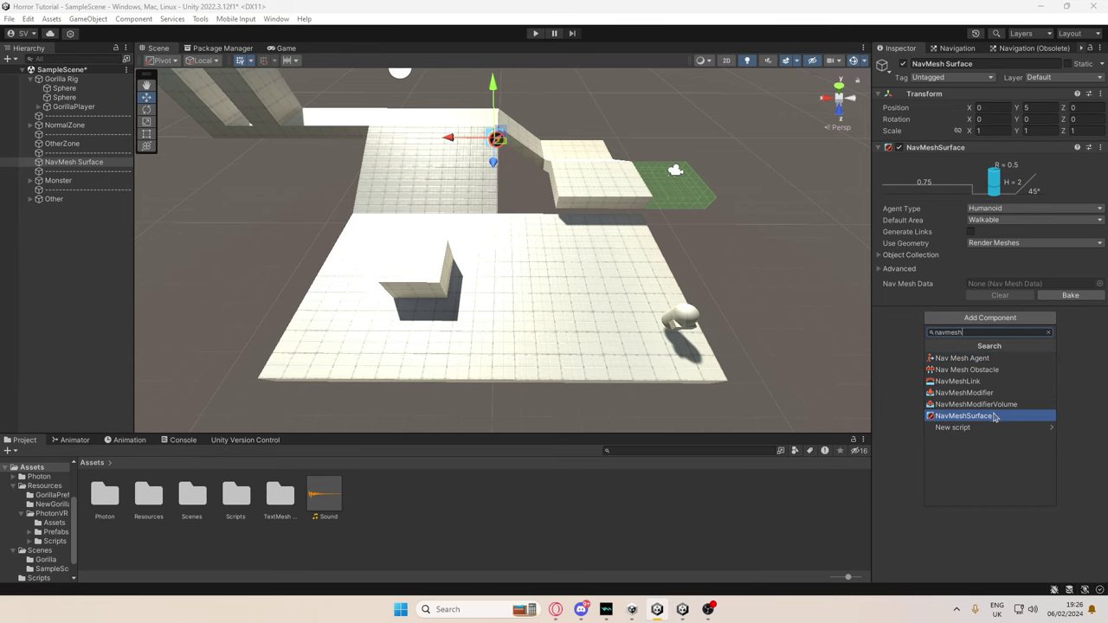
{"action": "left_click", "coordinate": [963, 415]}
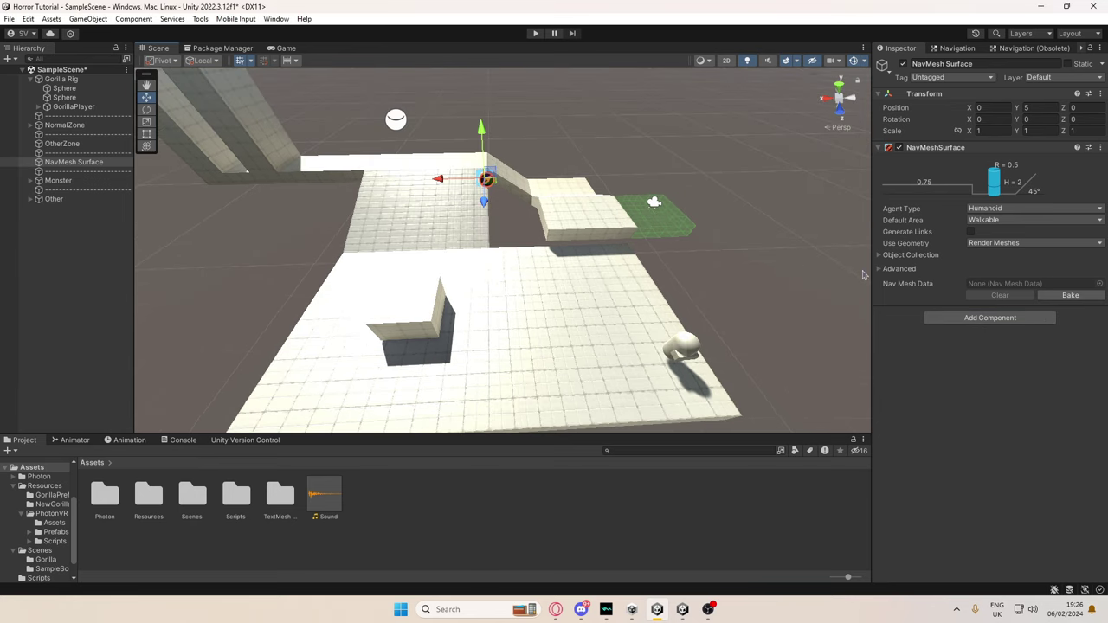
- Bake the NavMeshSurface component and examine its coverage over the green trigger box beside the raised platform
{"action": "left_click", "coordinate": [1069, 295]}
{"action": "right_click_drag", "start_coordinate": [735, 268], "coordinate": [596, 213]}
{"action": "key", "text": "w"}
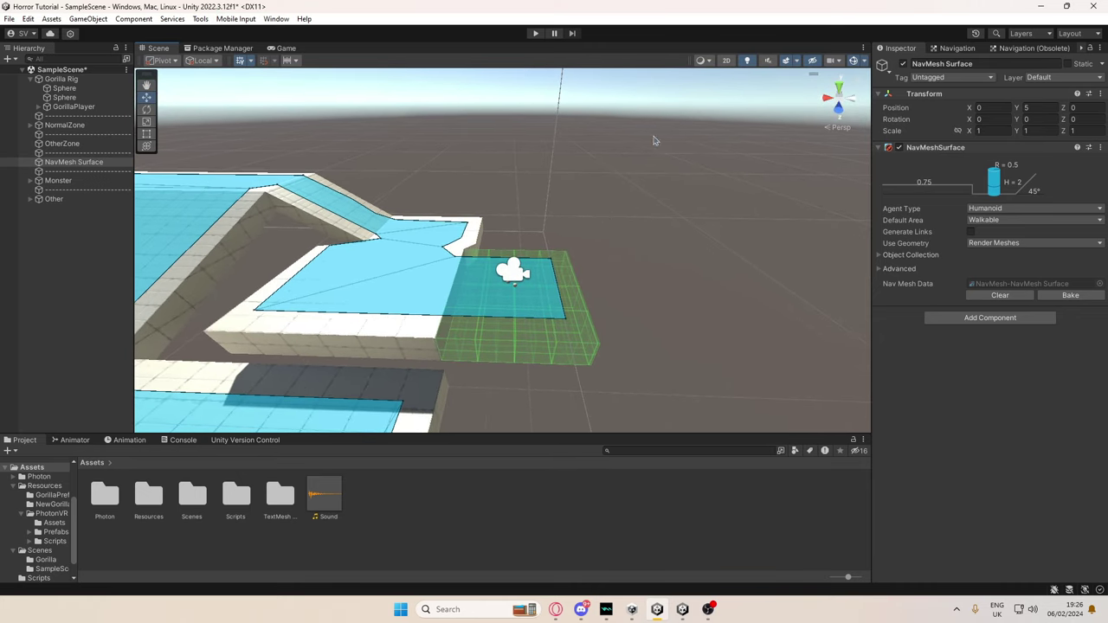
{"action": "right_click_drag", "start_coordinate": [585, 192], "coordinate": [585, 224]}
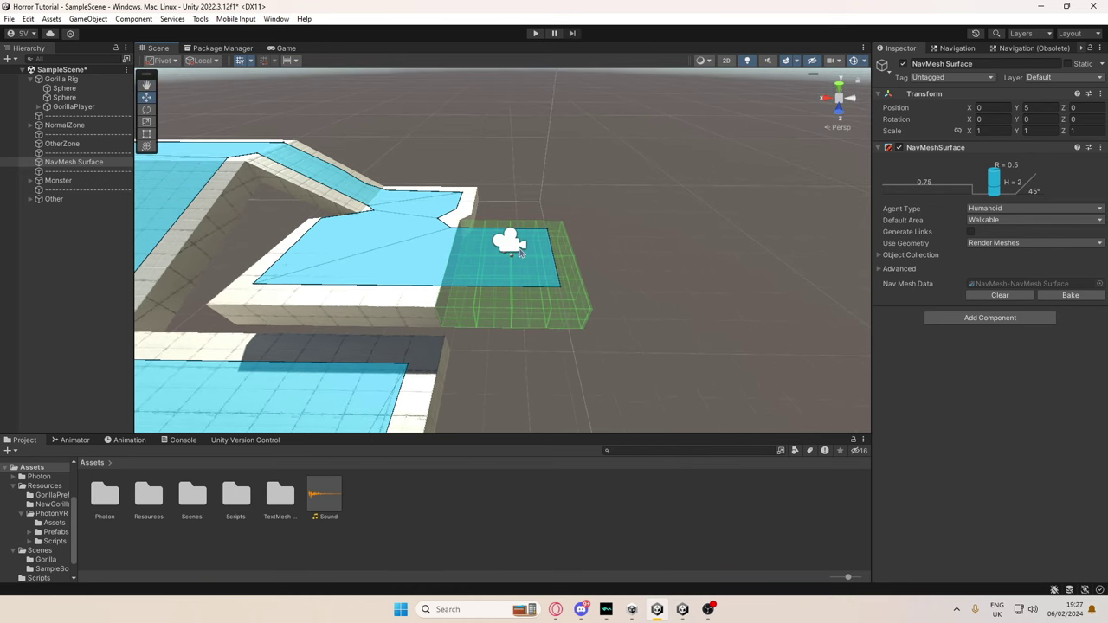
{"action": "scroll", "coordinate": [511, 329], "scroll_direction": "down", "scroll_amount": 5}
{"action": "scroll", "coordinate": [523, 329], "scroll_direction": "up", "scroll_amount": 5}
{"action": "left_click_drag", "start_coordinate": [531, 316], "coordinate": [490, 301], "text": "alt"}
{"action": "right_click_drag", "start_coordinate": [519, 248], "coordinate": [611, 257]}
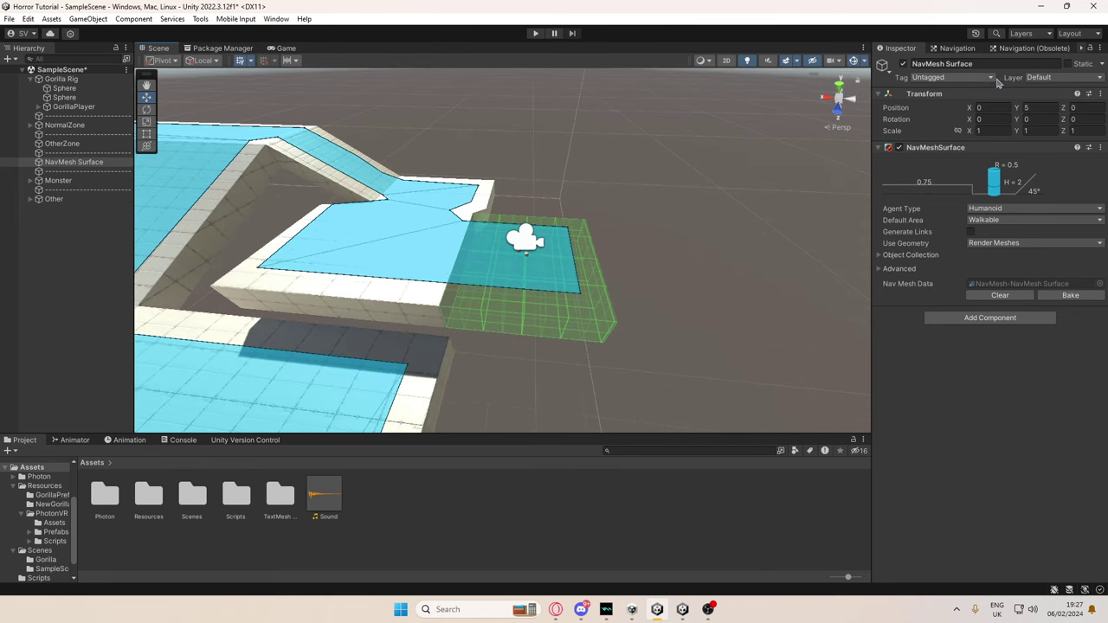
- Clear the NavMeshSurface bake and bake the map with Navigation (Obsolete) instead
{"action": "left_click", "coordinate": [1000, 295]}
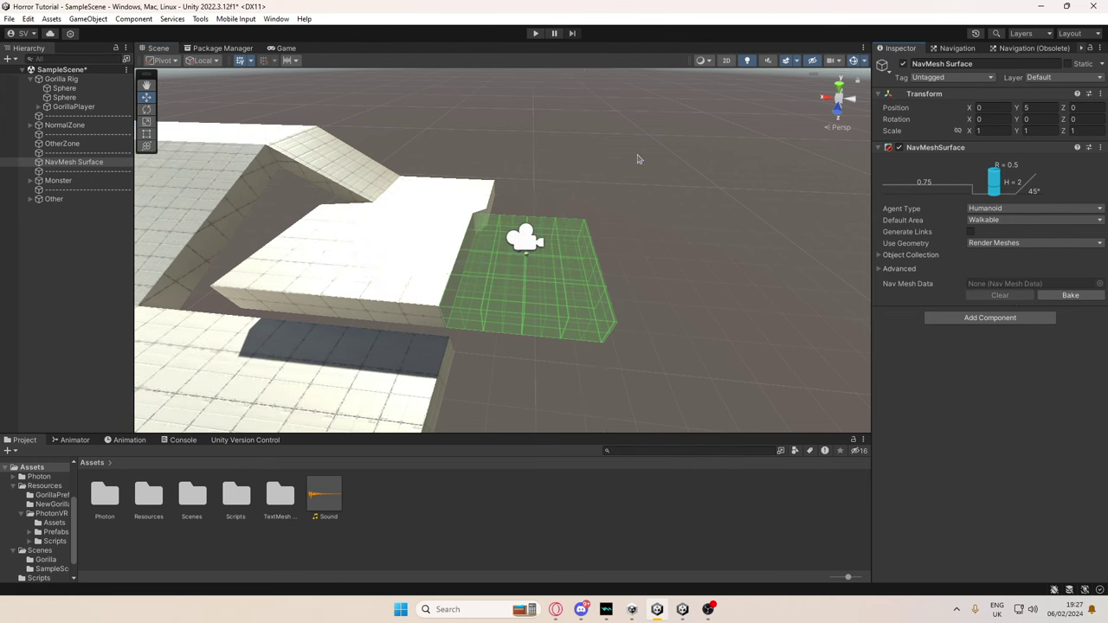
{"action": "left_click", "coordinate": [1027, 49]}
{"action": "left_click", "coordinate": [1074, 262]}
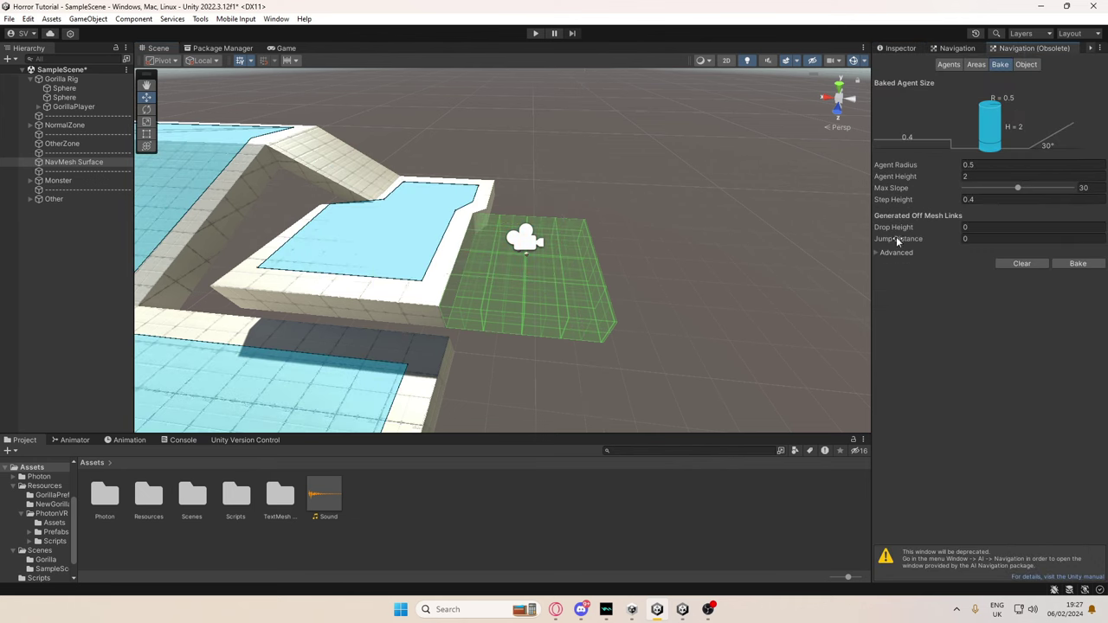
{"action": "left_click", "coordinate": [587, 320]}
- Review the NavMeshSurface settings and examine the Navigation (Obsolete) bake across the whole map
{"action": "left_click", "coordinate": [1027, 66]}
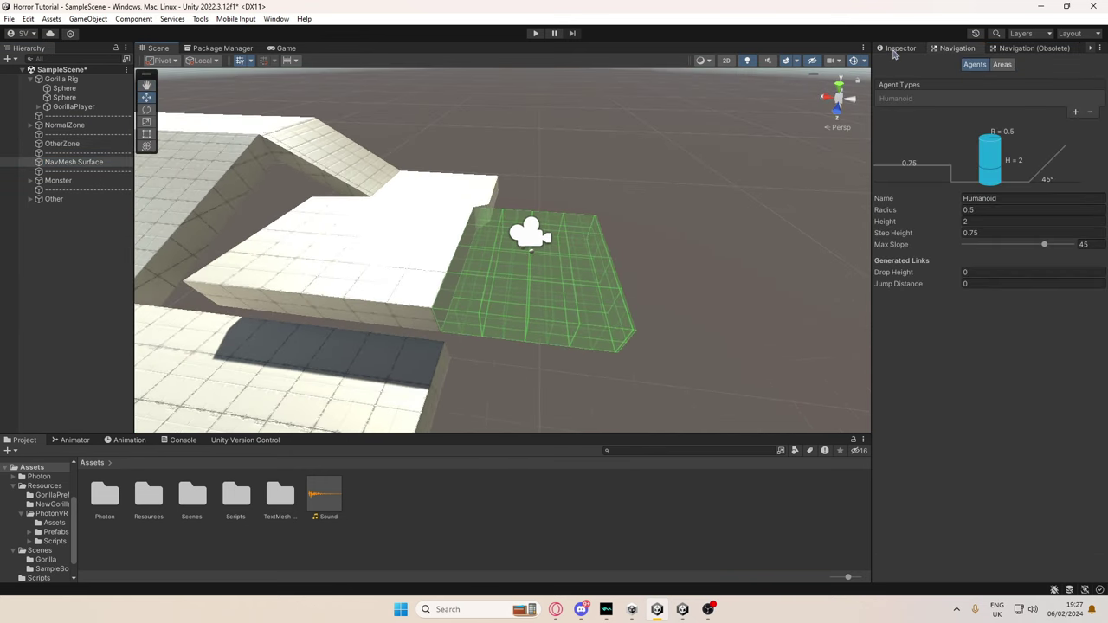
{"action": "left_click", "coordinate": [896, 50]}
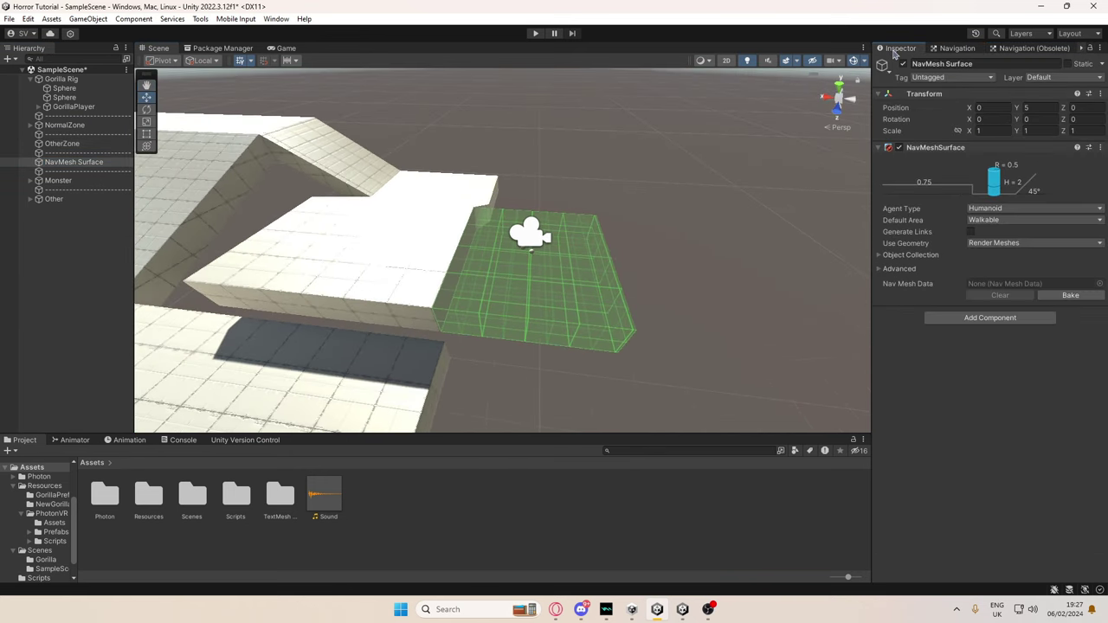
{"action": "left_click", "coordinate": [1070, 295]}
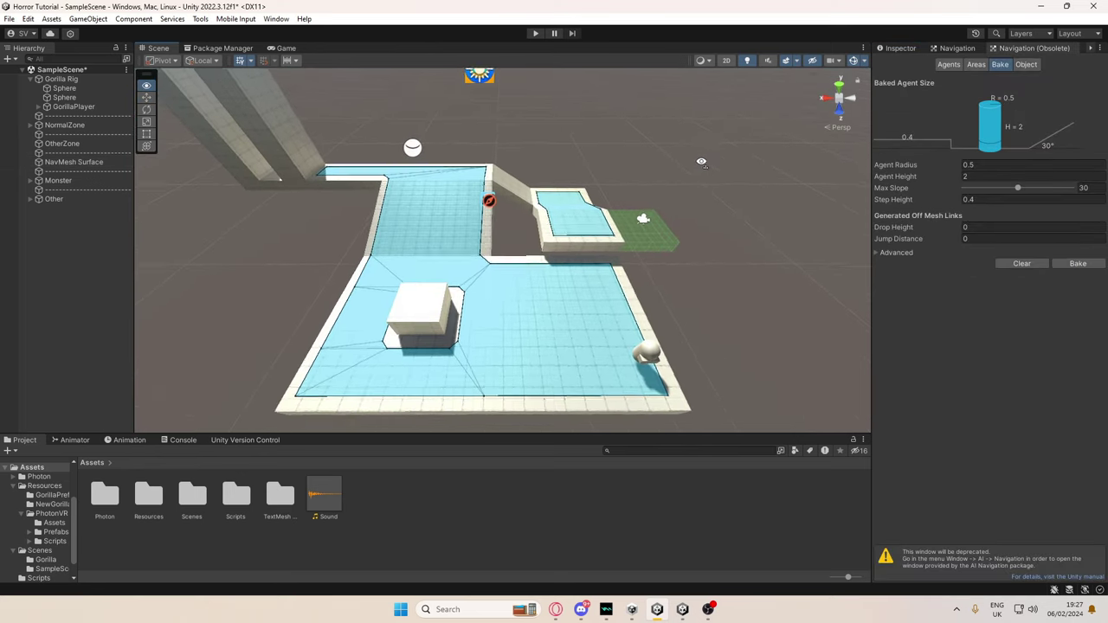
{"action": "mouse_move", "coordinate": [701, 161]}
{"action": "right_mouse_down"}
{"action": "mouse_move", "coordinate": [691, 140]}
{"action": "mouse_move", "coordinate": [701, 154]}
{"action": "right_mouse_up"}
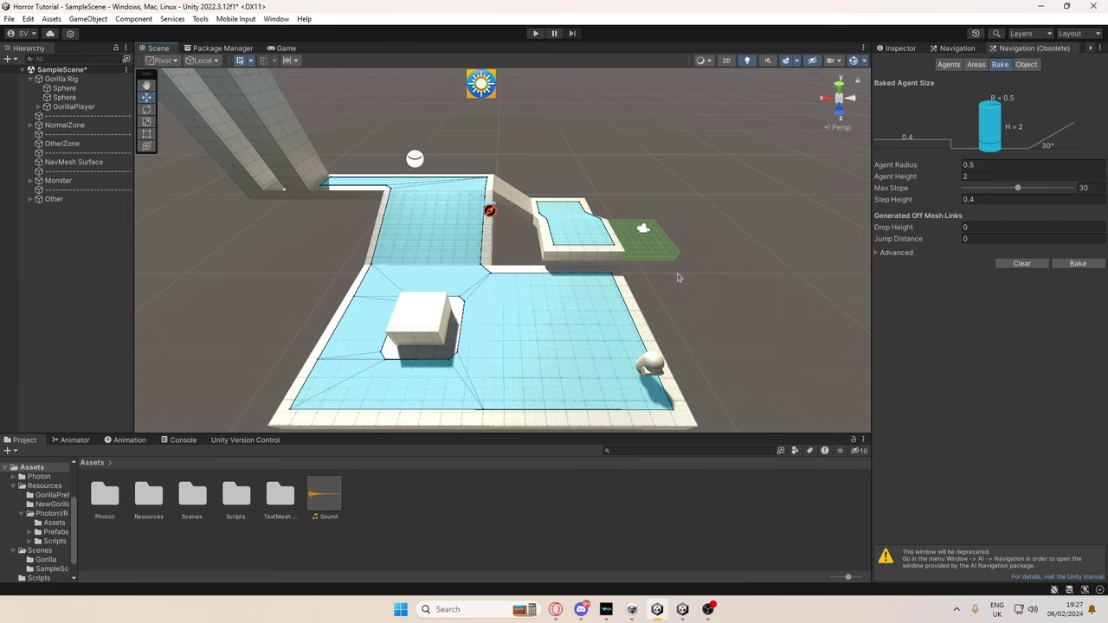
{"action": "right_click_drag", "start_coordinate": [551, 238], "coordinate": [606, 222]}
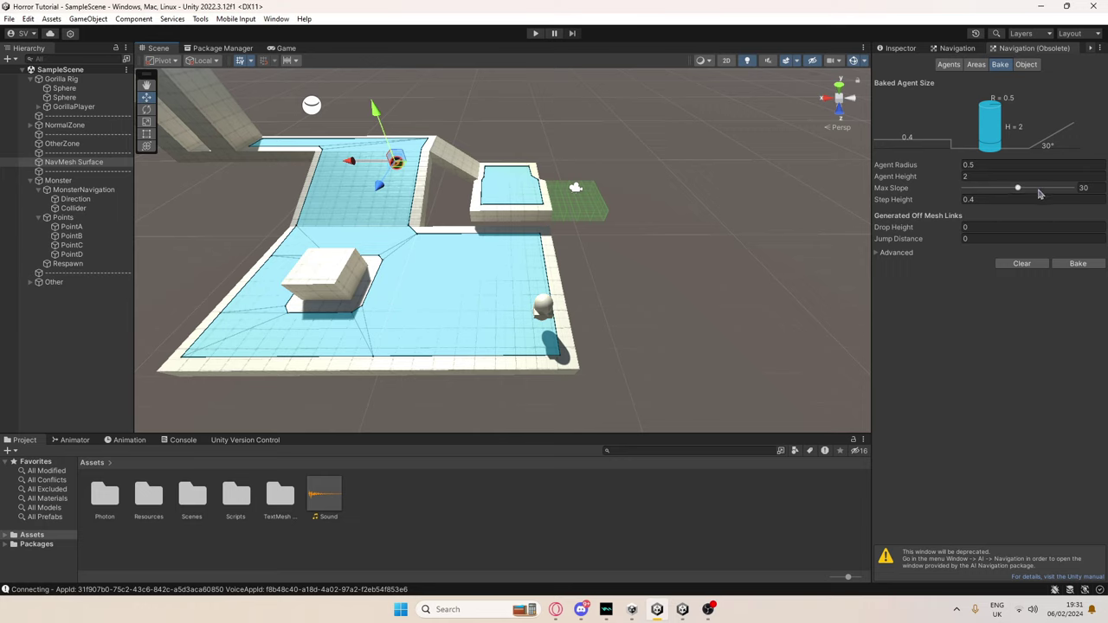
- Set the Max Slope to 41.3 in the Navigation (Obsolete) bake settings and rebake the map
{"action": "mouse_move", "coordinate": [1040, 195]}
{"action": "left_mouse_down"}
{"action": "mouse_move", "coordinate": [1065, 188]}
{"action": "mouse_move", "coordinate": [991, 186]}
{"action": "mouse_move", "coordinate": [1029, 184]}
{"action": "left_mouse_up"}
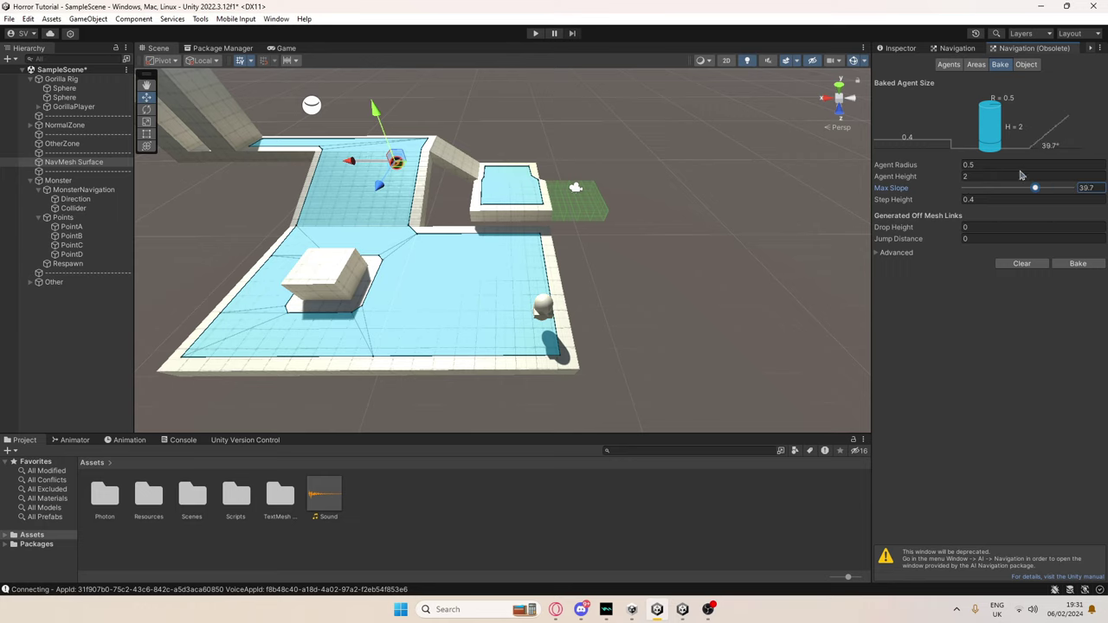
{"action": "left_click_drag", "start_coordinate": [1031, 199], "coordinate": [1039, 200]}
{"action": "right_click_drag", "start_coordinate": [680, 207], "coordinate": [732, 146]}
{"action": "key", "text": "w"}
- Set the Max Slope to 30, rebake the navigation mesh and examine the coverage on the ramps
{"action": "left_click", "coordinate": [1089, 187]}
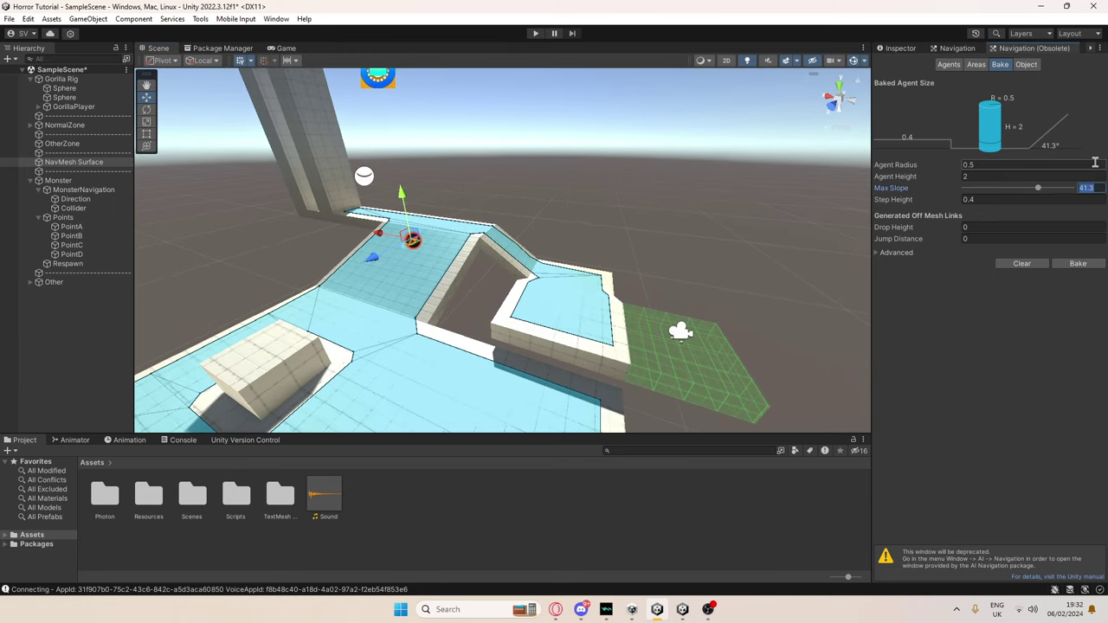
{"action": "type", "text": "30"}
{"action": "left_click", "coordinate": [1077, 264]}
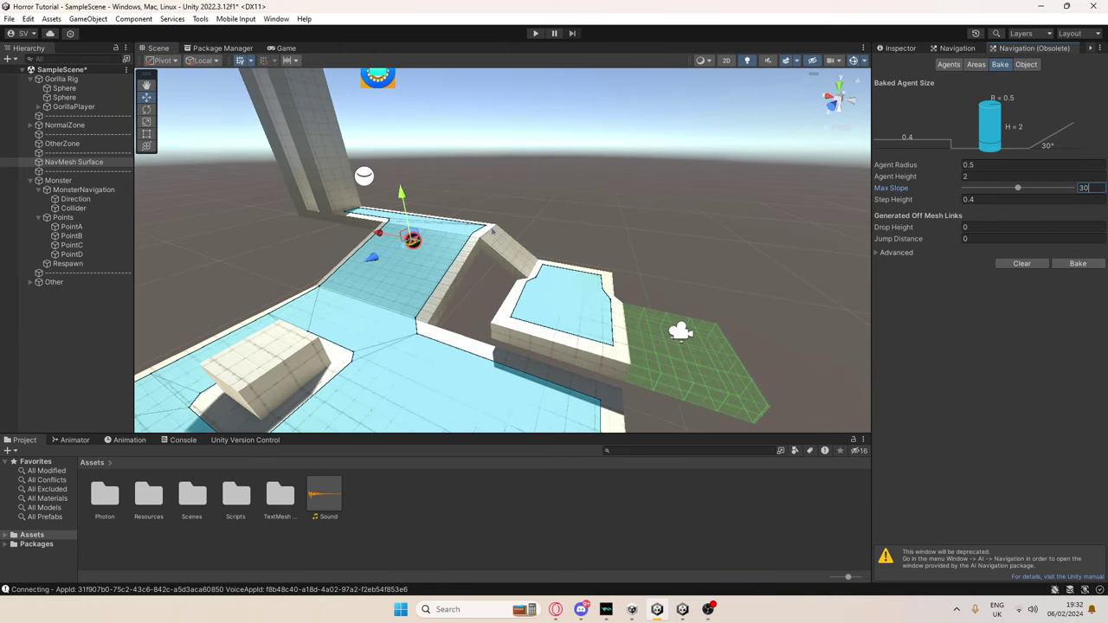
{"action": "left_click_drag", "start_coordinate": [490, 236], "coordinate": [690, 218], "text": "alt"}
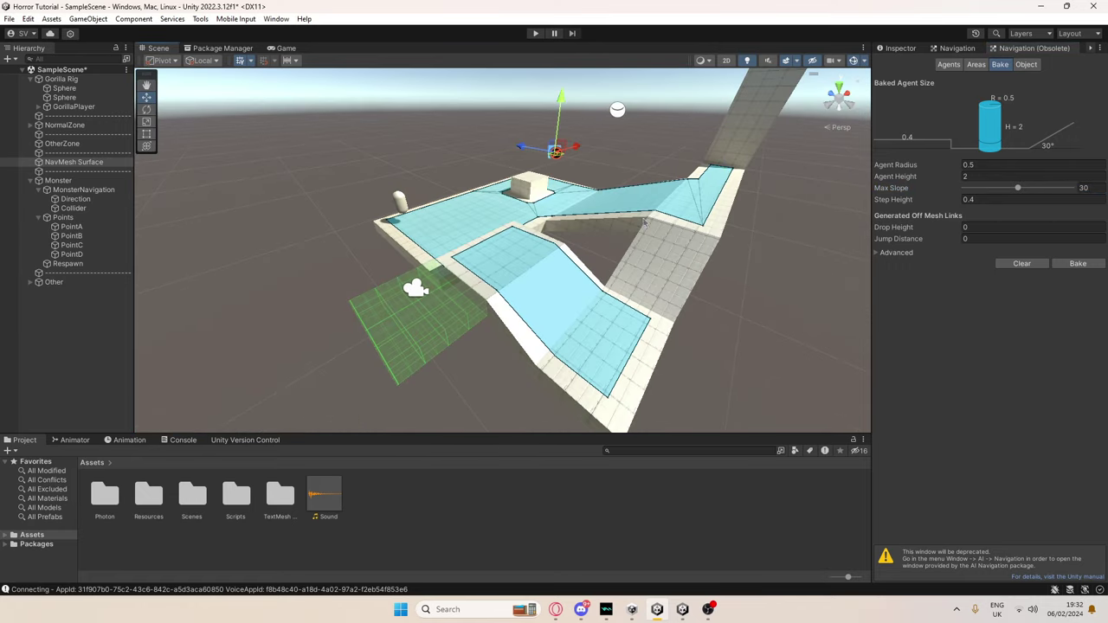
{"action": "left_click_drag", "start_coordinate": [576, 339], "coordinate": [523, 271], "text": "alt"}
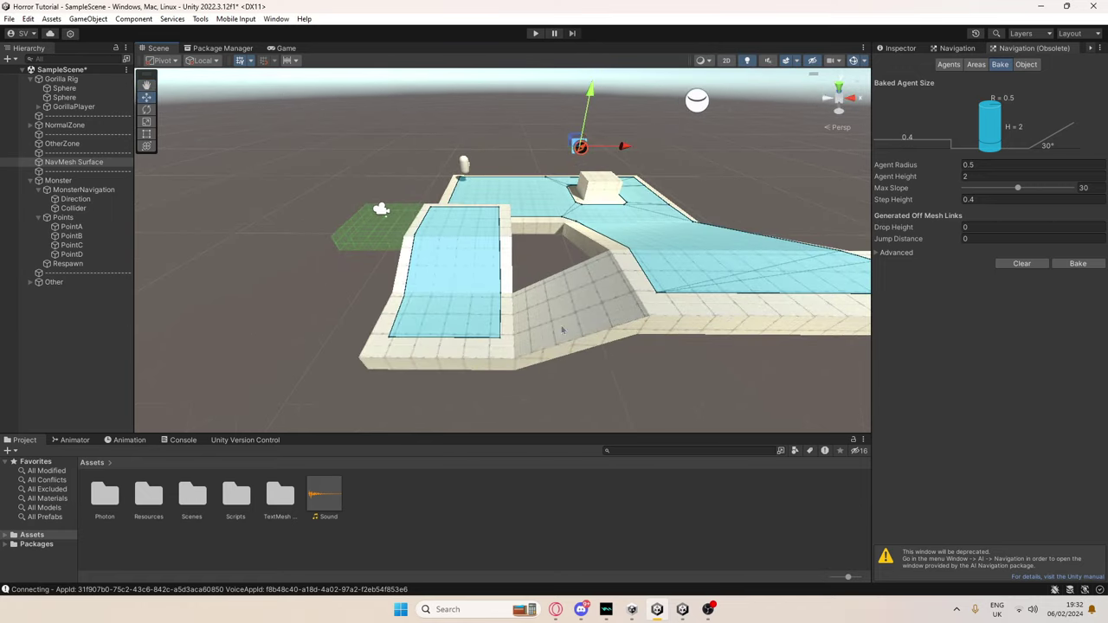
- Set the Max Slope to 45 in the Navigation (Obsolete) bake settings and rebake the navigation mesh
{"action": "left_click_drag", "start_coordinate": [539, 351], "coordinate": [562, 346], "text": "alt"}
{"action": "left_click", "coordinate": [1094, 190]}
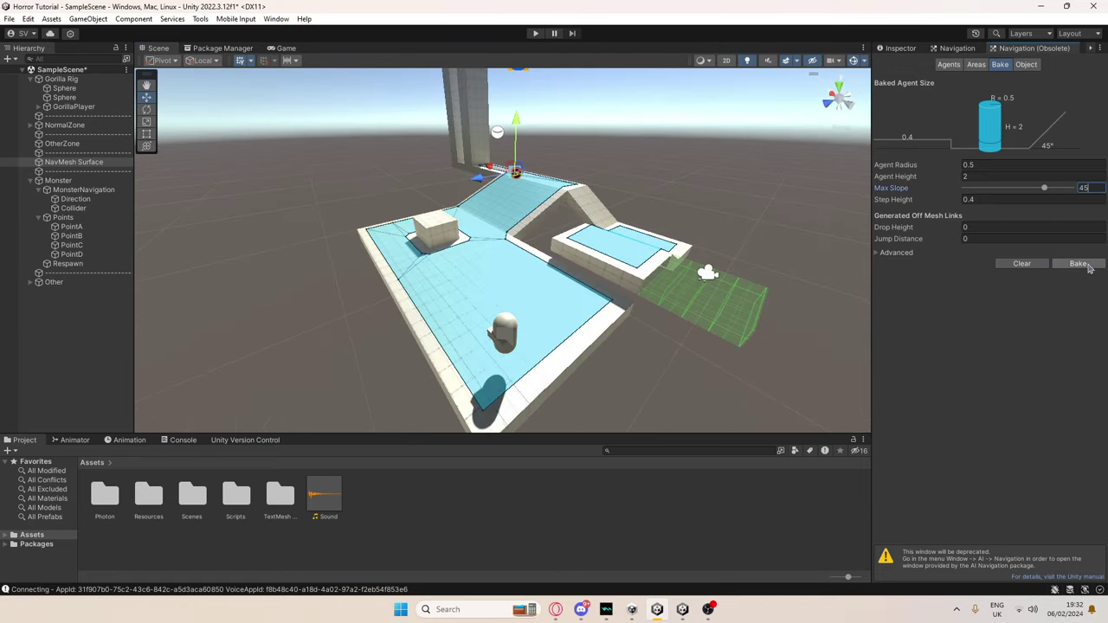
{"action": "left_click", "coordinate": [1078, 264]}
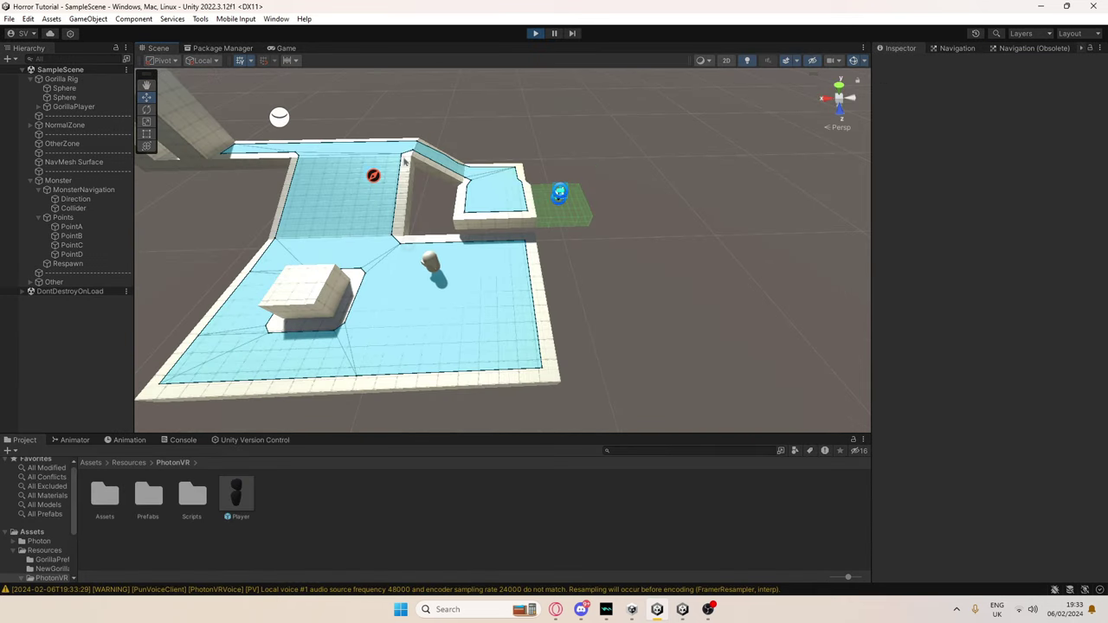
- Inspect the locations of PointA, PointB and PointC on the map while the monster roams in play mode
{"action": "left_click_drag", "start_coordinate": [476, 161], "coordinate": [671, 122], "text": "alt"}
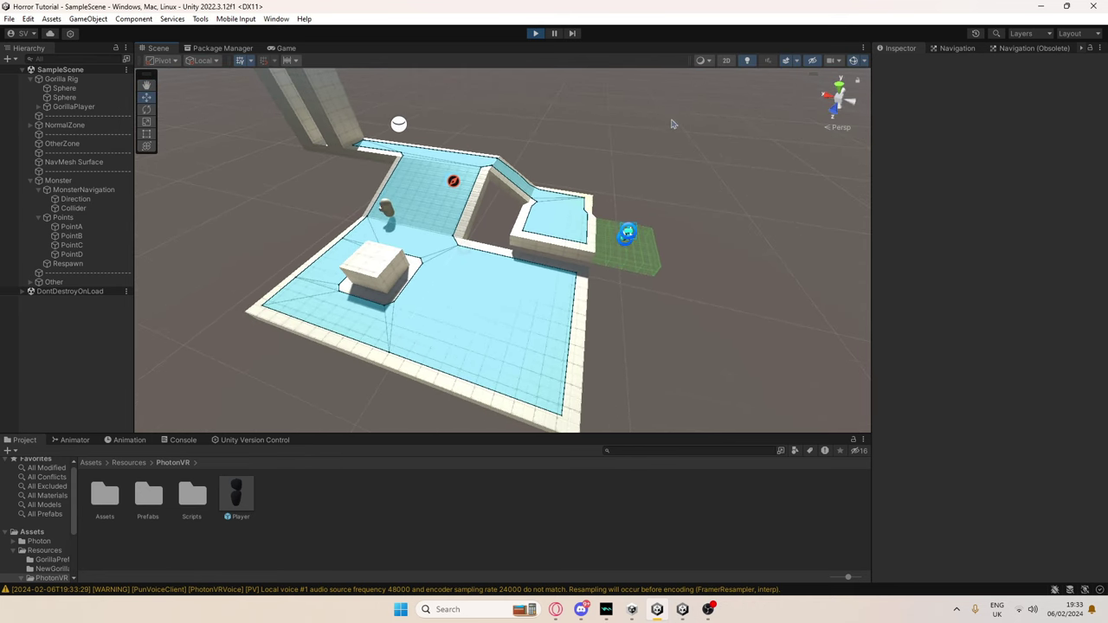
{"action": "left_click", "coordinate": [76, 227]}
{"action": "left_click", "coordinate": [90, 236]}
{"action": "left_click", "coordinate": [79, 227]}
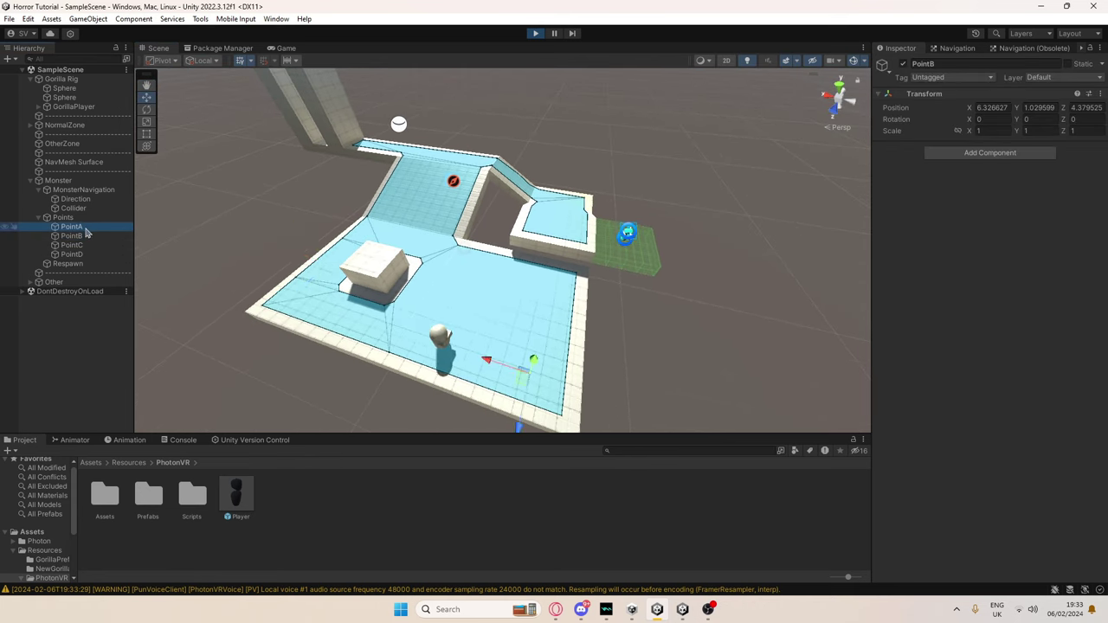
{"action": "left_click", "coordinate": [105, 246]}
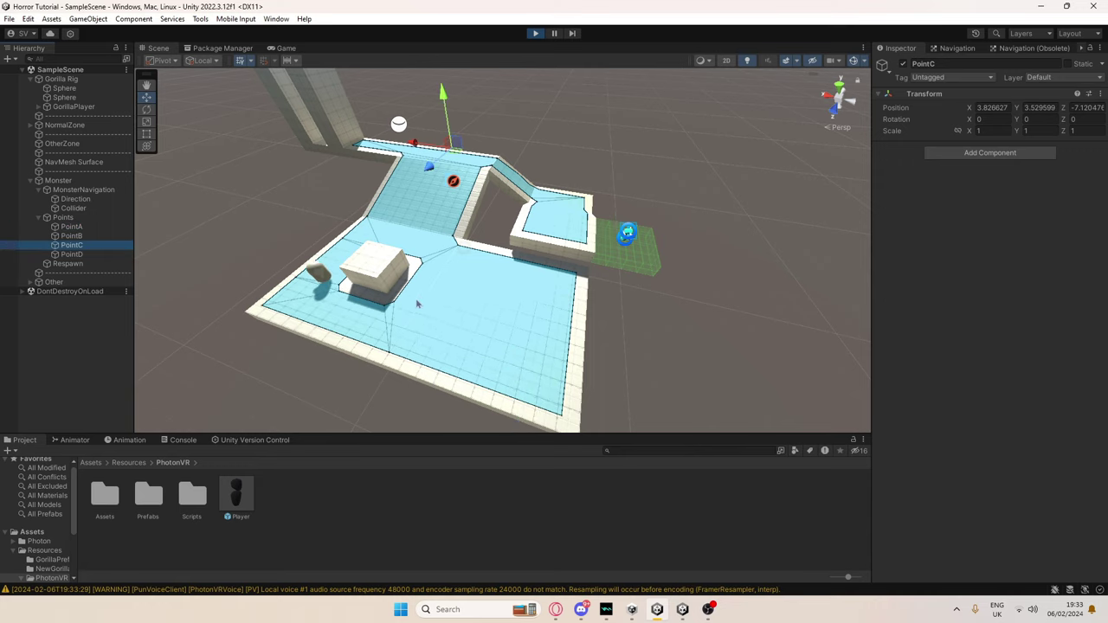
- Locate PointD on the raised platform and examine the monster up close beside the player's green zone
{"action": "right_click_drag", "start_coordinate": [355, 258], "coordinate": [416, 139]}
{"action": "middle_click_drag", "start_coordinate": [415, 139], "coordinate": [496, 264]}
{"action": "left_click", "coordinate": [94, 255]}
{"action": "middle_click_drag", "start_coordinate": [502, 310], "coordinate": [381, 174]}
{"action": "scroll", "coordinate": [382, 173], "scroll_direction": "up", "scroll_amount": 4}
{"action": "middle_click_drag", "start_coordinate": [545, 275], "coordinate": [475, 254]}
{"action": "scroll", "coordinate": [475, 254], "scroll_direction": "up", "scroll_amount": 5}
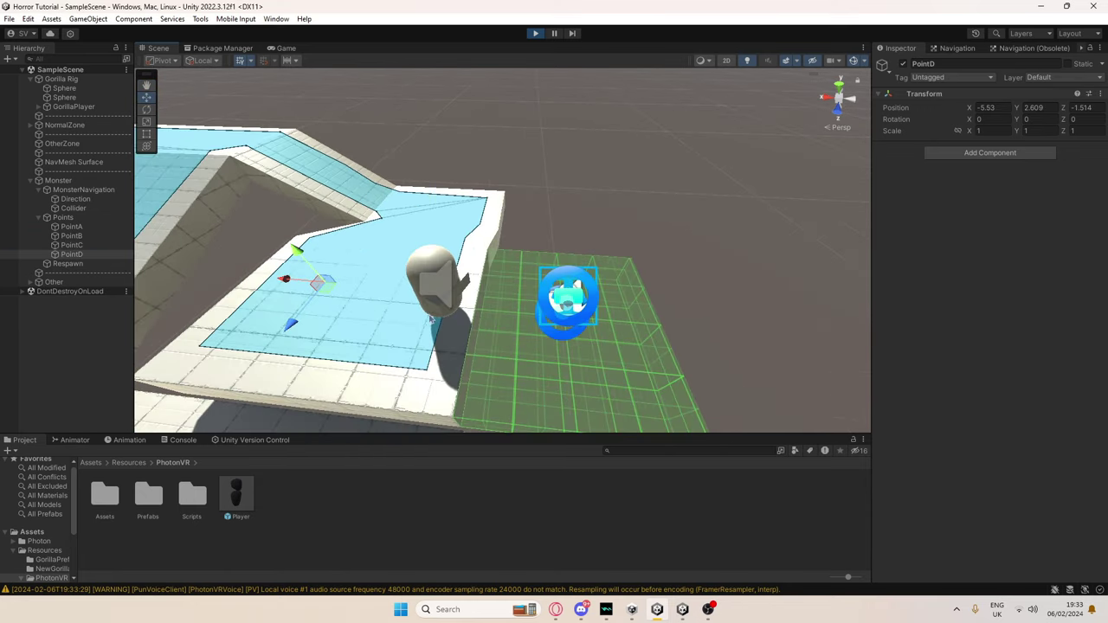